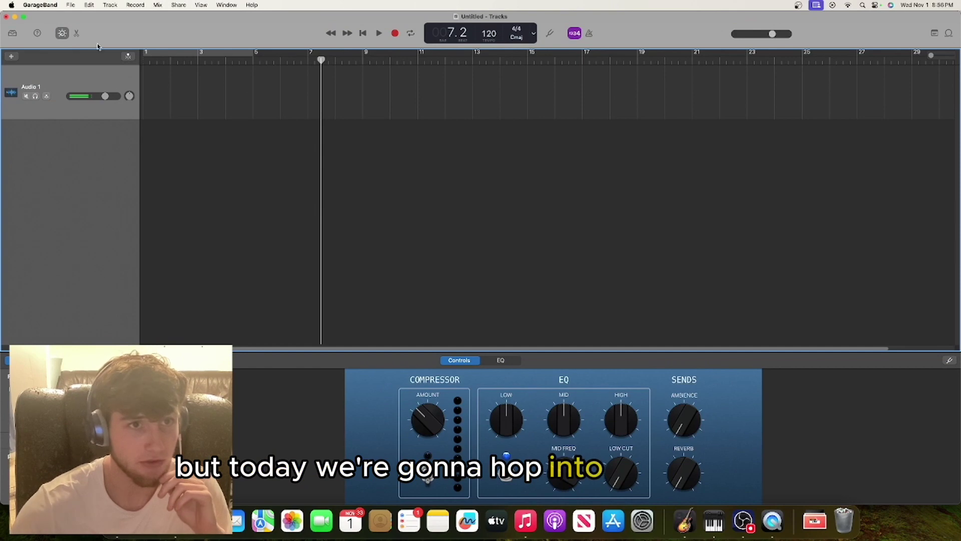
Switch to Safari, go to YouTube and check the "Making a Beat." livestream
{"action": "mouse_move", "coordinate": [97, 44]}
{"action": "left_mouse_down"}
{"action": "mouse_move", "coordinate": [132, 149]}
{"action": "mouse_move", "coordinate": [112, 47]}
{"action": "left_mouse_up"}
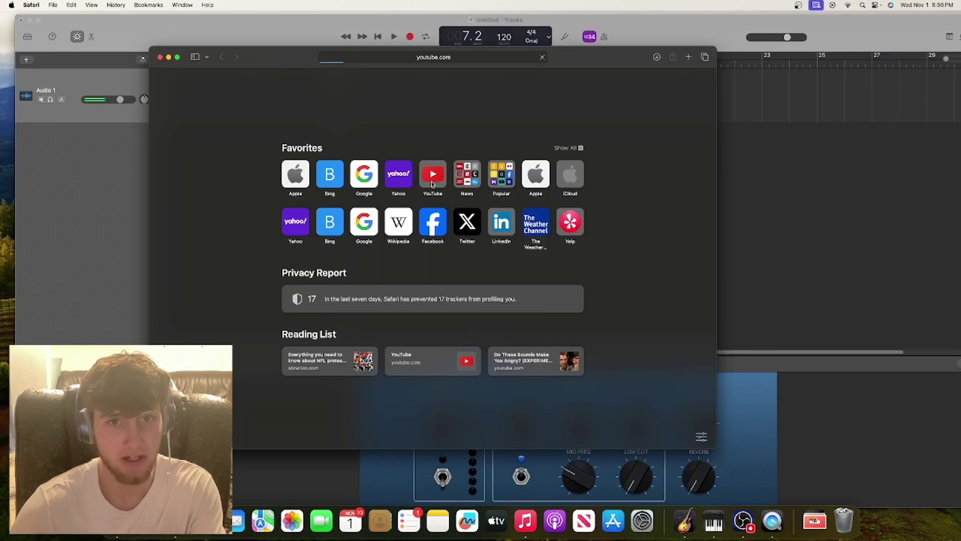
{"action": "left_click", "coordinate": [432, 184]}
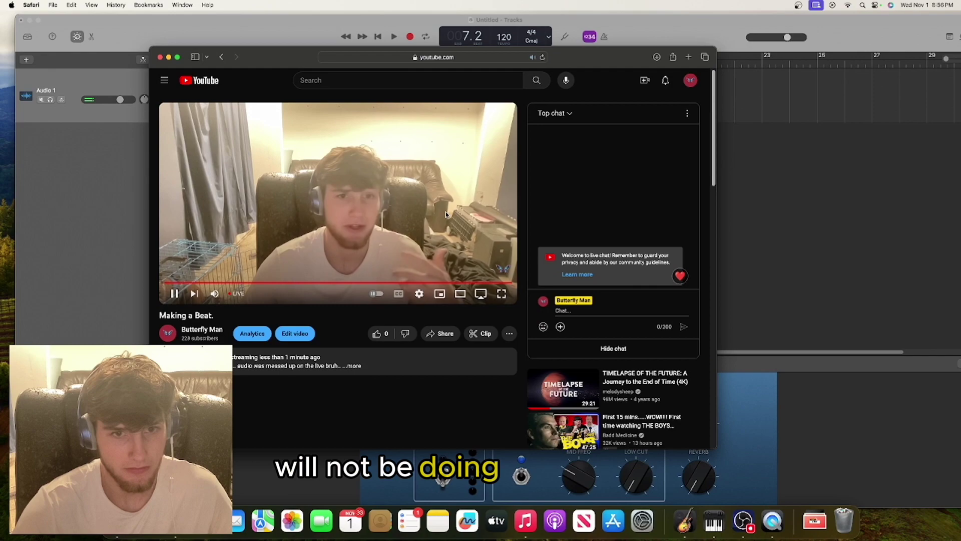
{"action": "left_click", "coordinate": [446, 214]}
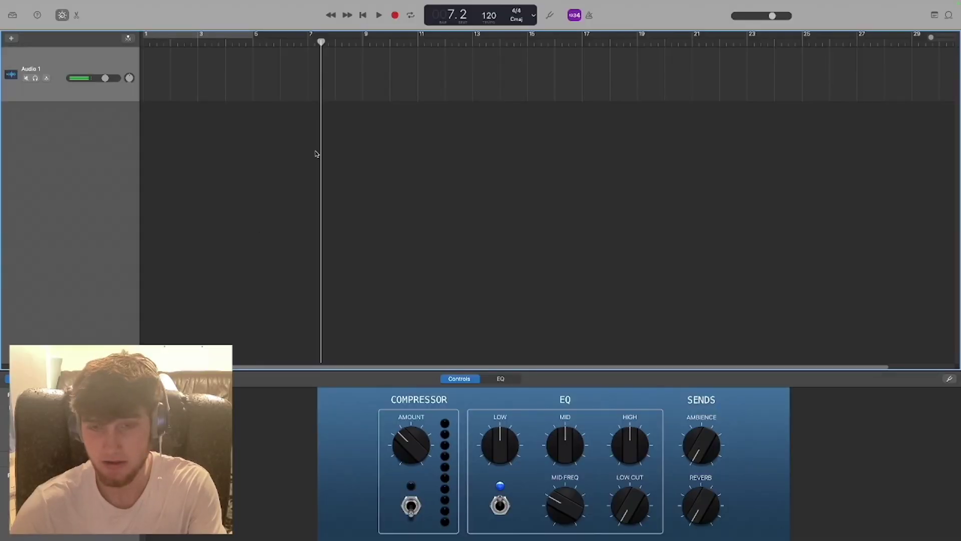
Create a software instrument track in GarageBand and delete the empty Audio 1 track
{"action": "key", "text": "alt+super+n"}
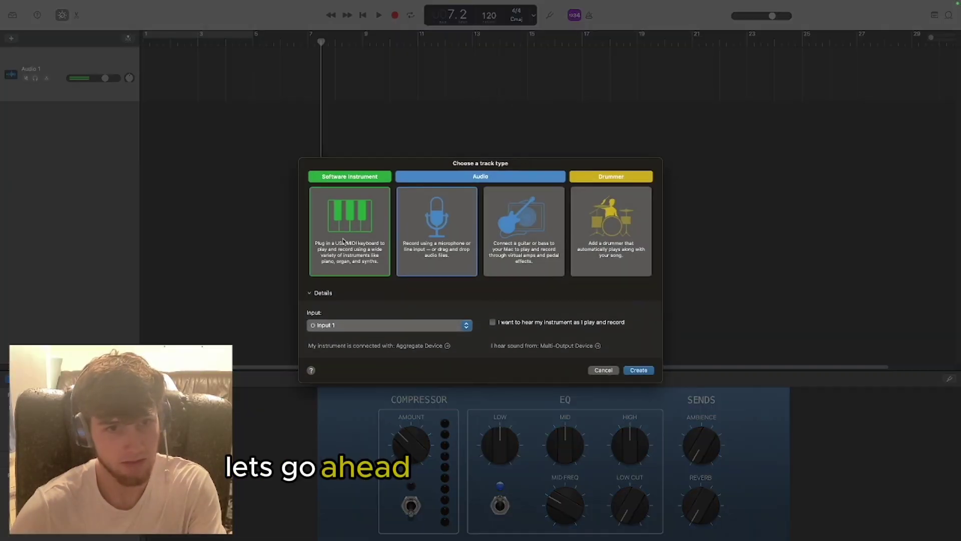
{"action": "key", "text": "Return"}
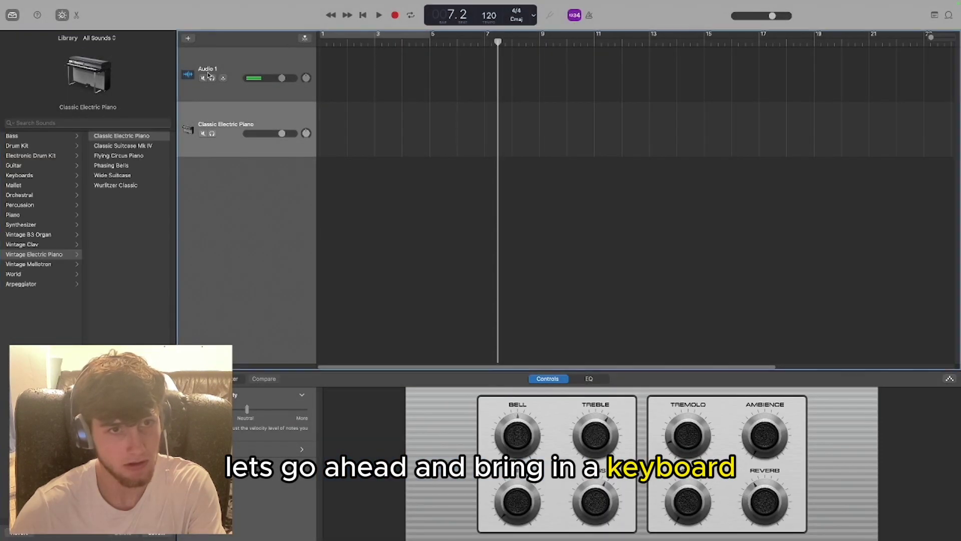
{"action": "left_click", "coordinate": [241, 72]}
{"action": "key", "text": "super+BackSpace"}
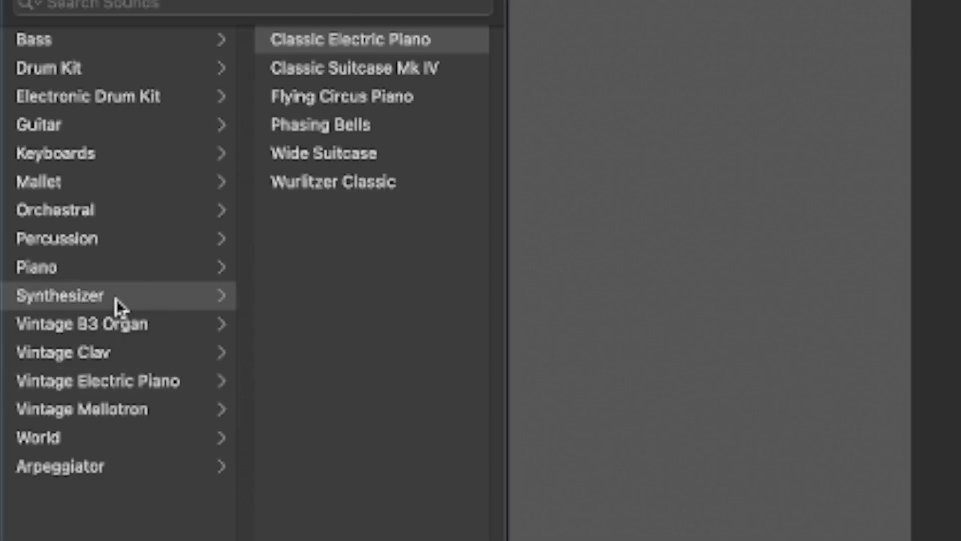
Try the Crystalline Structures and Dark Textures synthesizer pad sounds on the instrument track
{"action": "left_click", "coordinate": [65, 226]}
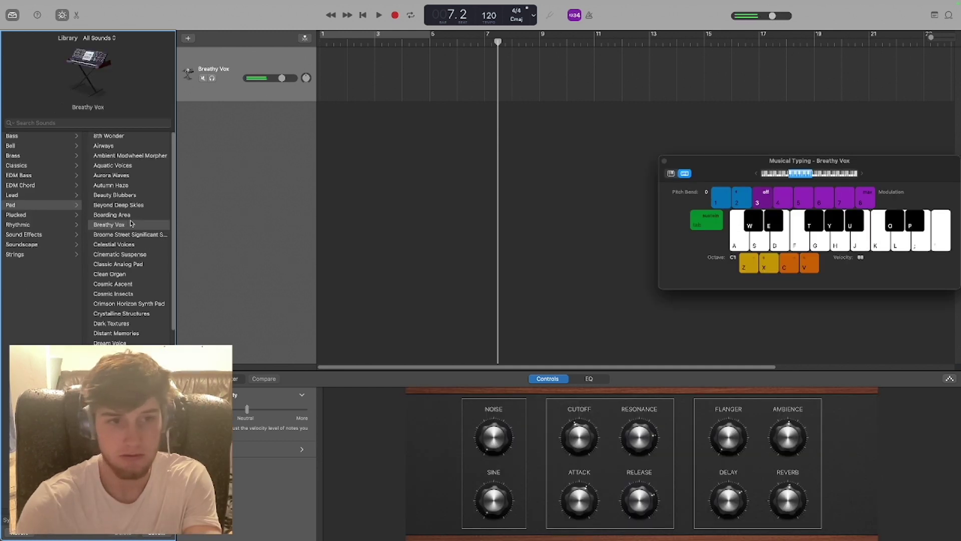
{"action": "left_click", "coordinate": [141, 314]}
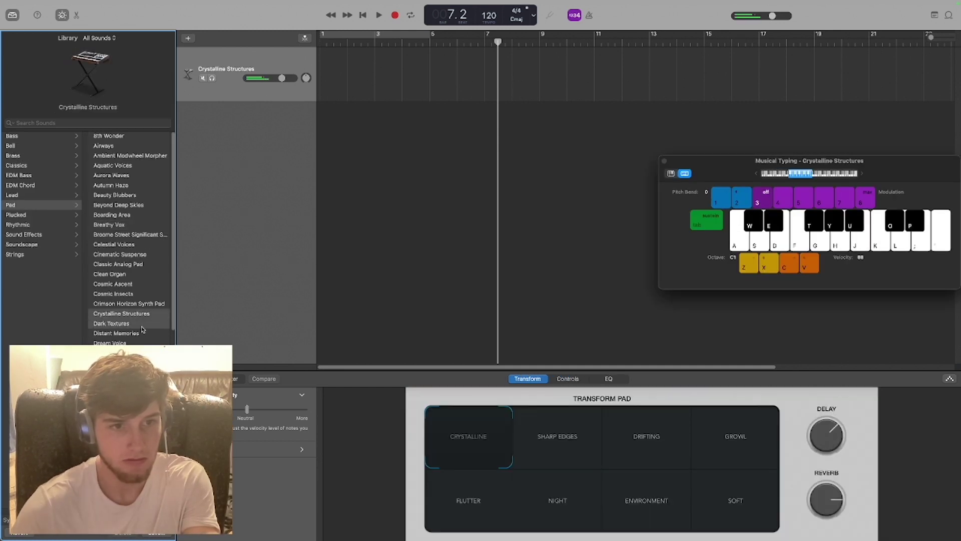
{"action": "left_click", "coordinate": [142, 325]}
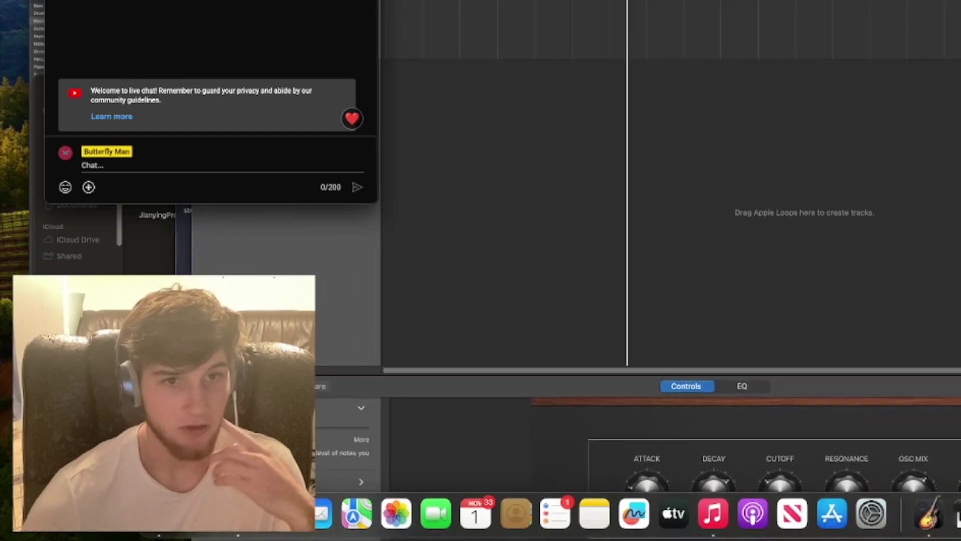
Show the Musical Typing keyboard and make the GarageBand project window full screen
{"action": "key", "text": "cmd+k"}
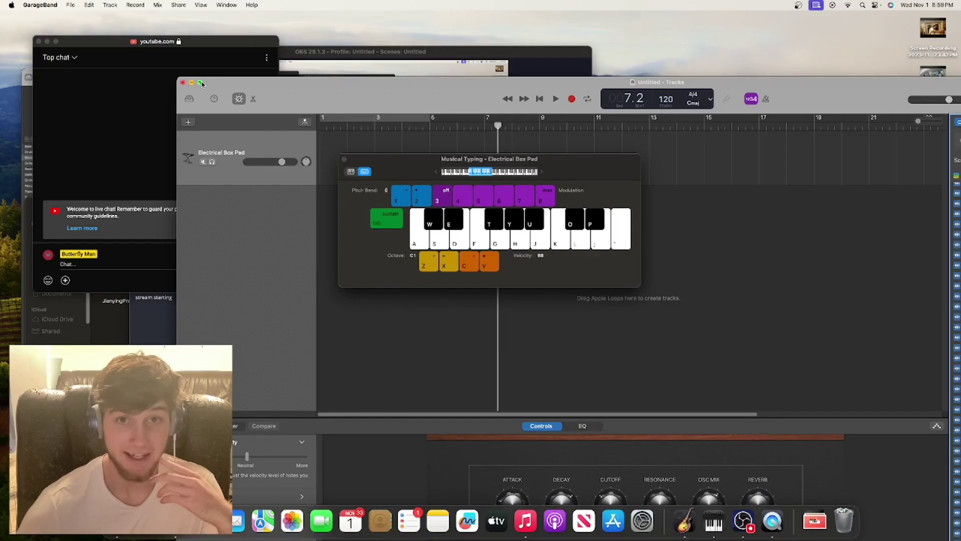
{"action": "left_click", "coordinate": [201, 82]}
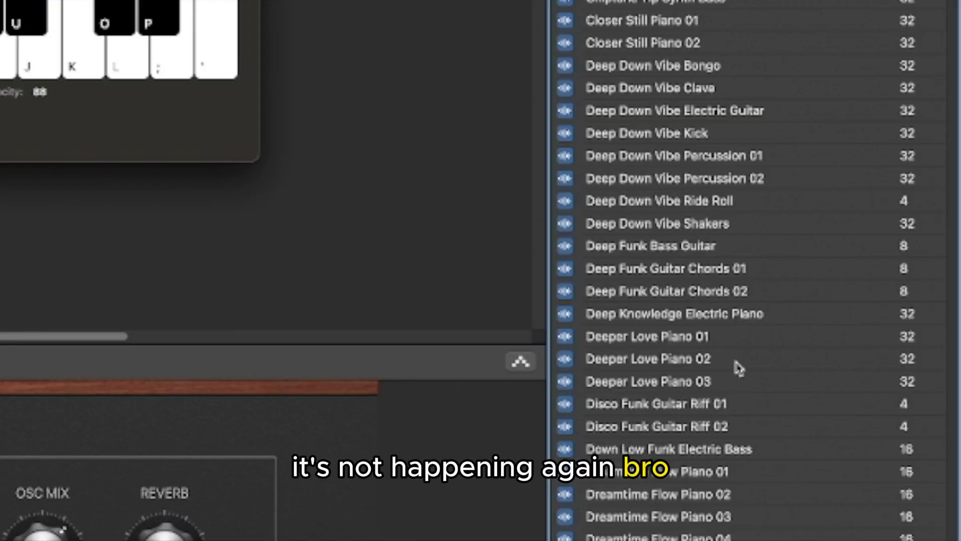
Preview loops from the TRAKGIRL sound pack, including Deeper Love Piano 02
{"action": "left_click", "coordinate": [738, 361]}
{"action": "left_click", "coordinate": [696, 224]}
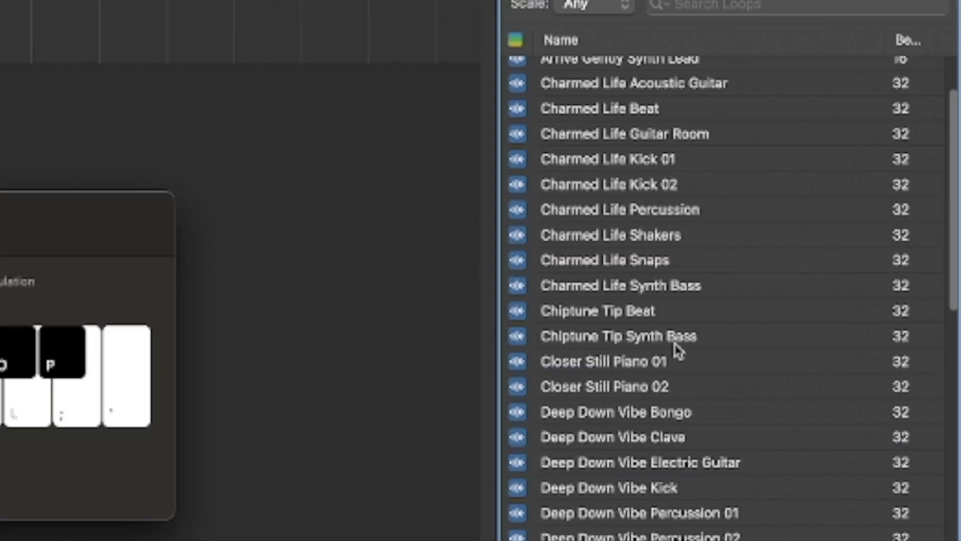
{"action": "left_click", "coordinate": [691, 90]}
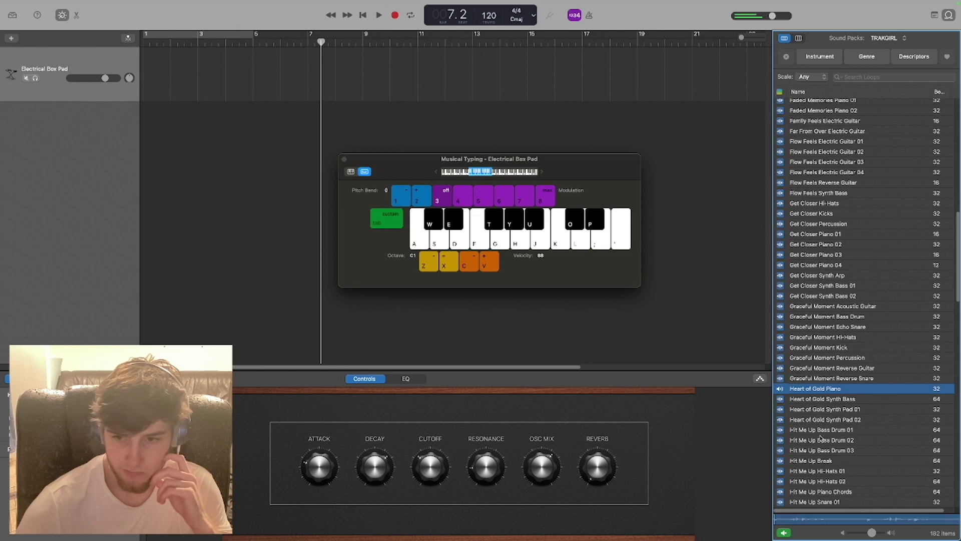
Try the Heart of Gold Piano loop on a new track at bar 1, rearrange its pieces, and delete the track
{"action": "left_click_drag", "start_coordinate": [802, 443], "coordinate": [154, 129]}
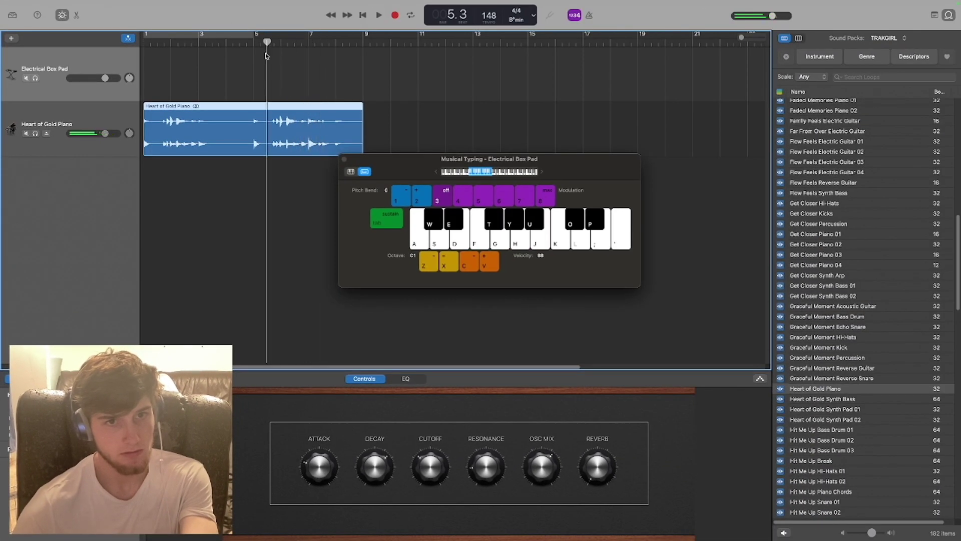
{"action": "left_click_drag", "start_coordinate": [308, 131], "coordinate": [205, 131]}
{"action": "left_click", "coordinate": [144, 49]}
{"action": "key", "text": "space"}
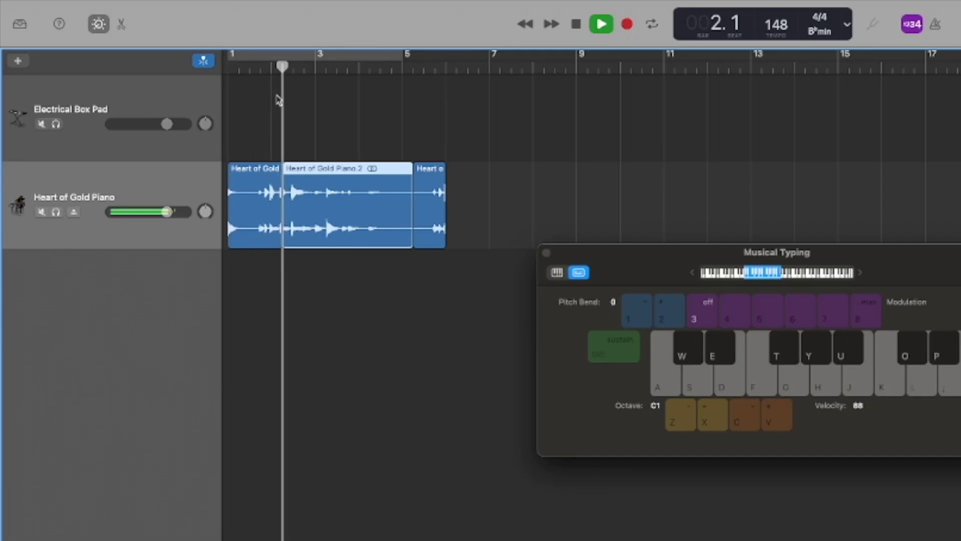
{"action": "key", "text": "space"}
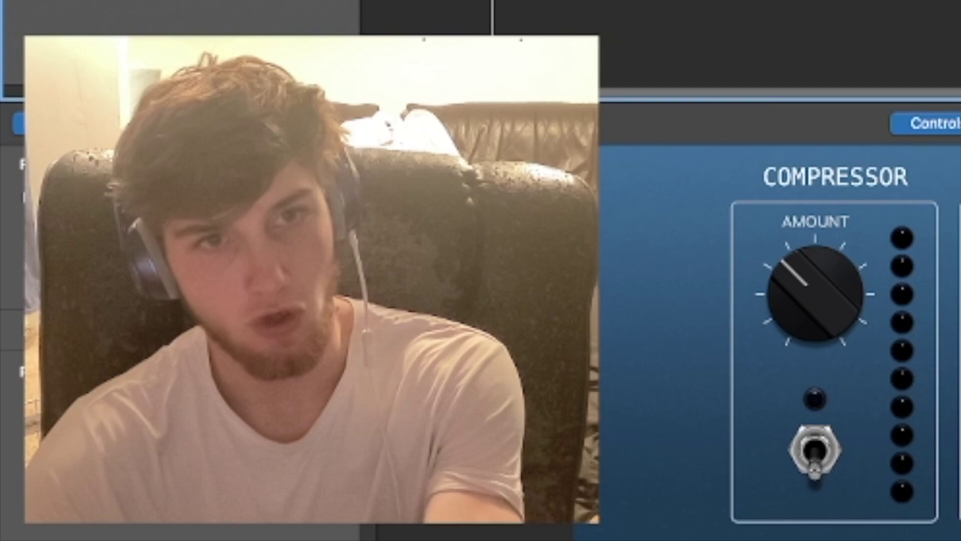
{"action": "key", "text": "Delete"}
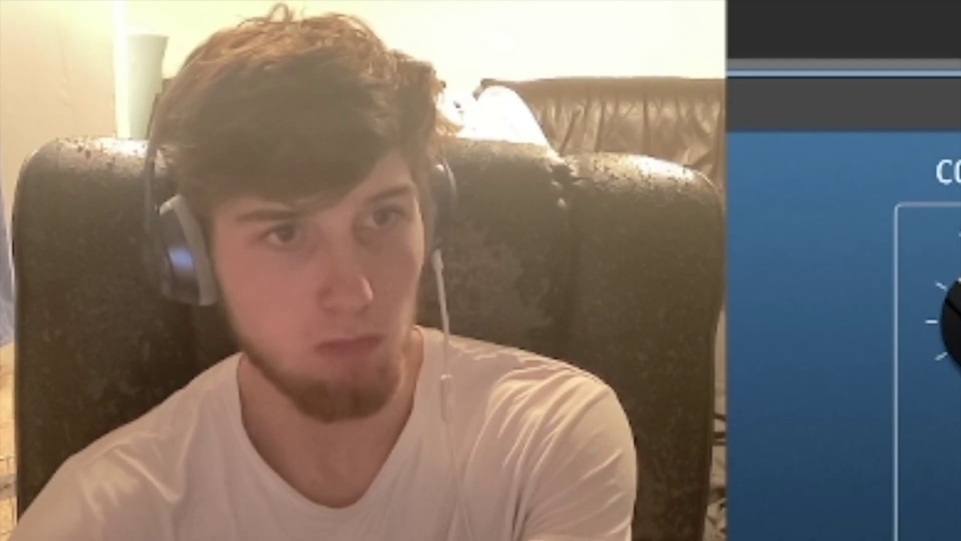
{"action": "key", "text": "super+BackSpace"}
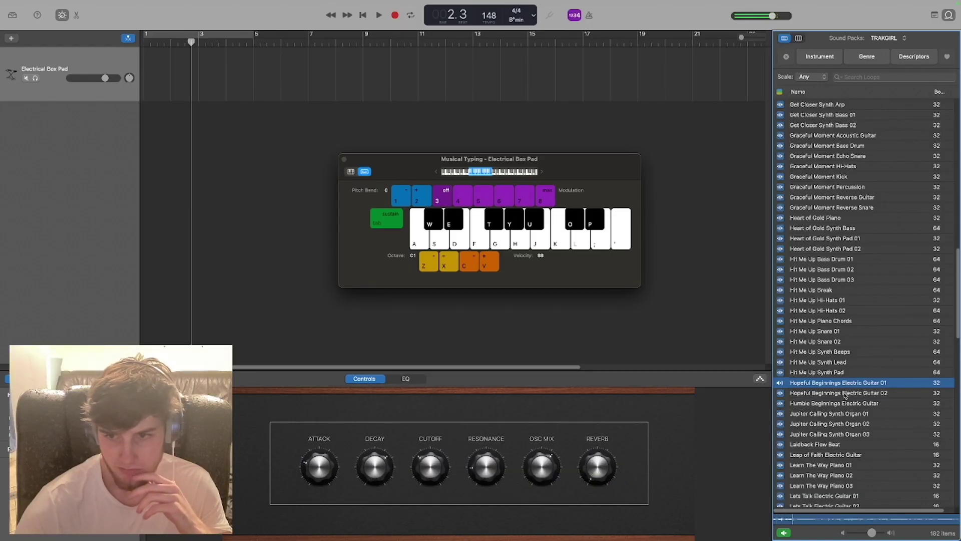
Add the Humble Beginnings Electric Guitar loop to a new track at bar 1 and play it with the audio editor open
{"action": "left_click", "coordinate": [846, 404]}
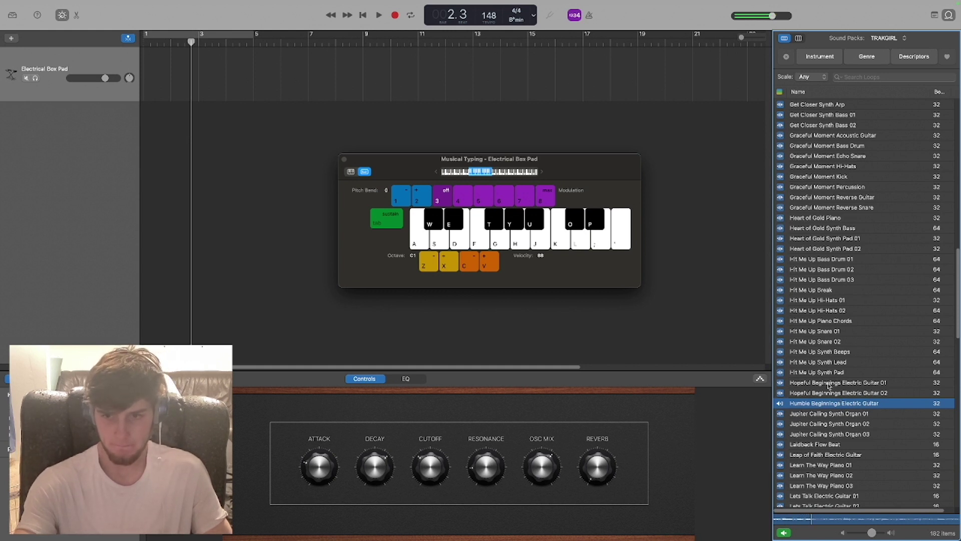
{"action": "left_click_drag", "start_coordinate": [826, 403], "coordinate": [192, 136]}
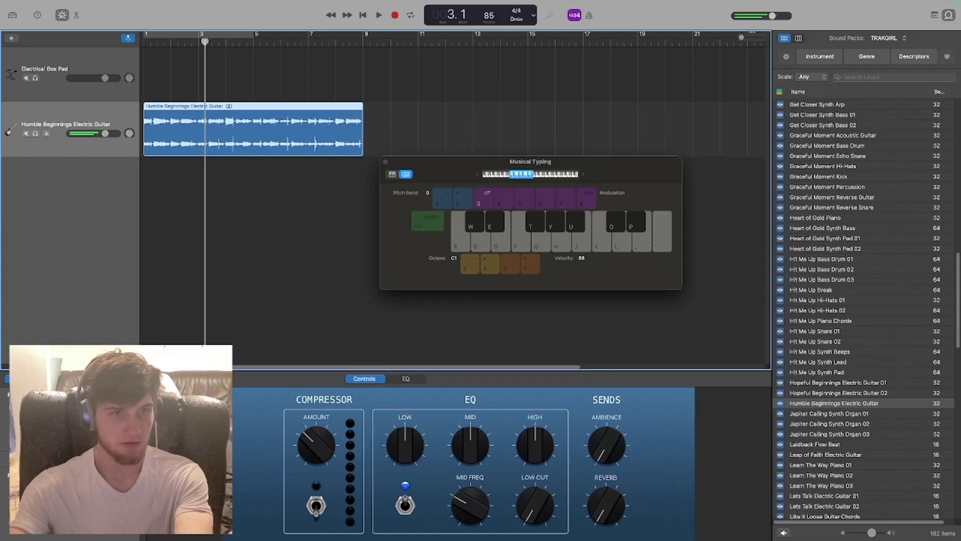
{"action": "left_click", "coordinate": [75, 15]}
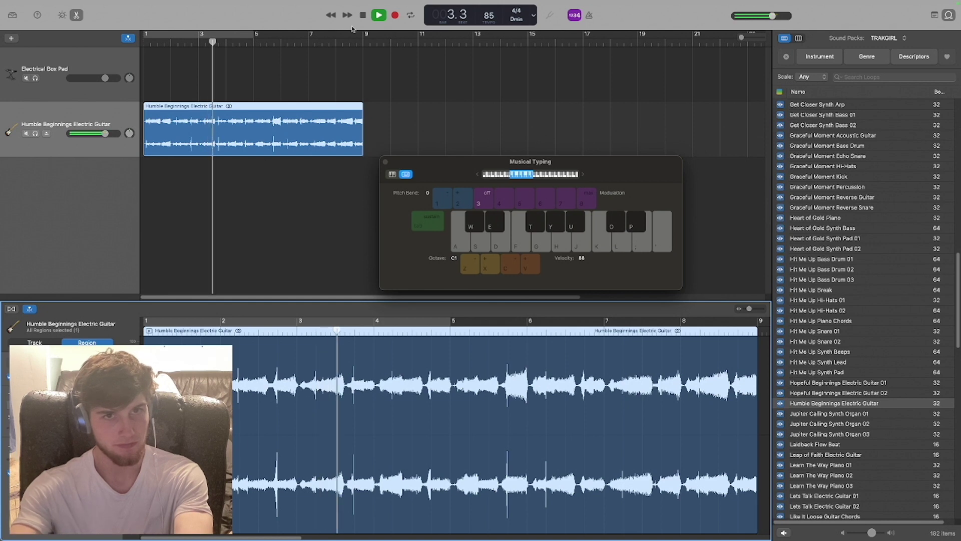
{"action": "left_click", "coordinate": [378, 16]}
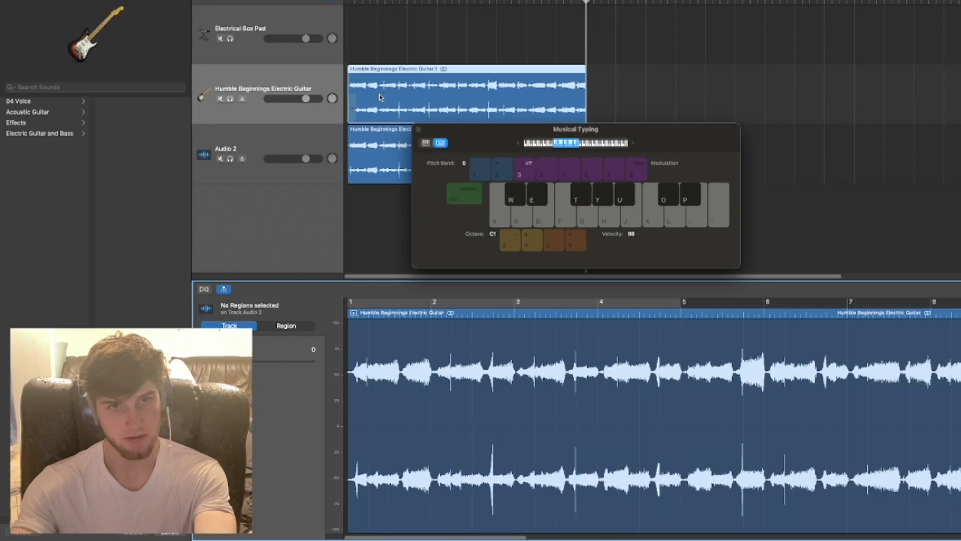
Split the Humble Beginnings Electric Guitar region just after bar 1, leaving a short gap between the pieces, and play from the start
{"action": "left_click", "coordinate": [379, 97]}
{"action": "left_click", "coordinate": [287, 325]}
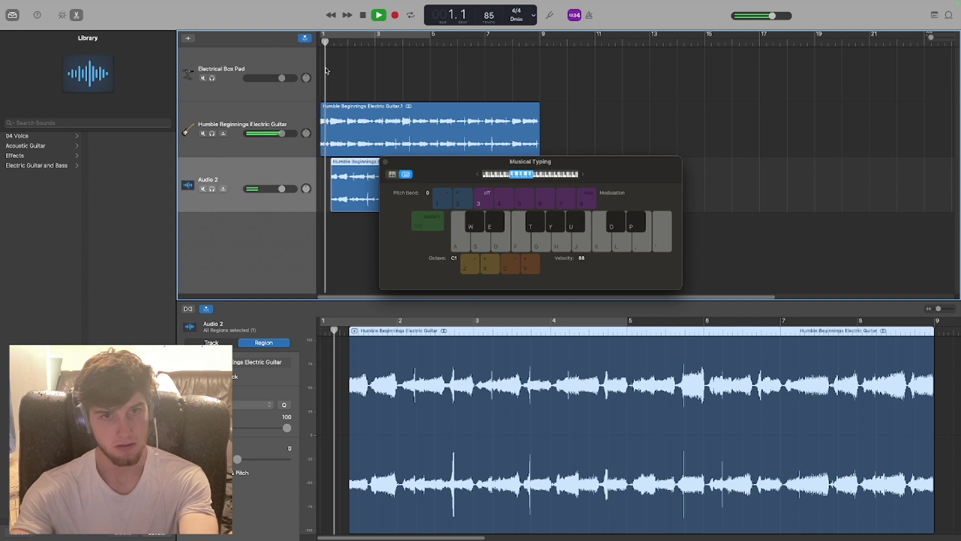
{"action": "left_click", "coordinate": [340, 147]}
{"action": "key", "text": "super+t"}
{"action": "left_click_drag", "start_coordinate": [340, 147], "coordinate": [331, 149]}
{"action": "key", "text": "Return"}
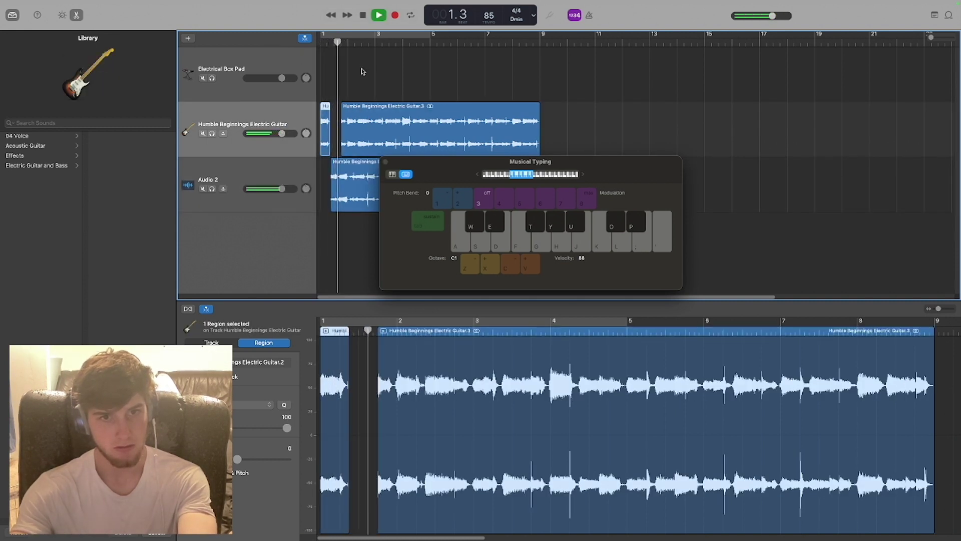
{"action": "key", "text": "space"}
Split the Audio 2 guitar region so its short first piece fills the gap, align the upper track's second piece to it, and play
{"action": "left_click", "coordinate": [349, 181]}
{"action": "key", "text": "super+t"}
{"action": "left_click_drag", "start_coordinate": [340, 206], "coordinate": [337, 206]}
{"action": "left_click_drag", "start_coordinate": [342, 149], "coordinate": [338, 150]}
{"action": "left_click_drag", "start_coordinate": [341, 57], "coordinate": [322, 56]}
{"action": "key", "text": "space"}
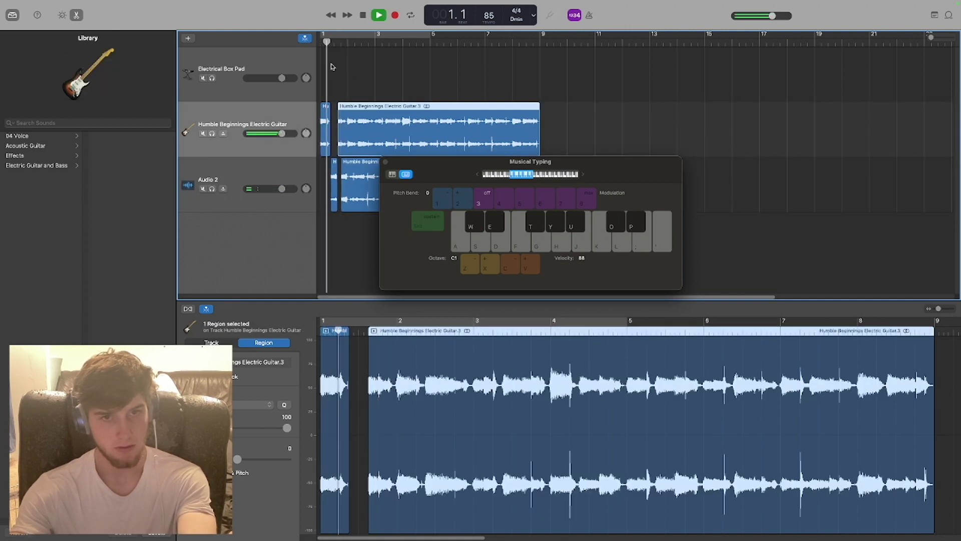
{"action": "key", "text": "space"}
Continue splitting and trimming the guitar regions so short pieces alternate between the two tracks to about bar 5, and play the arrangement
{"action": "left_click_drag", "start_coordinate": [342, 205], "coordinate": [349, 204]}
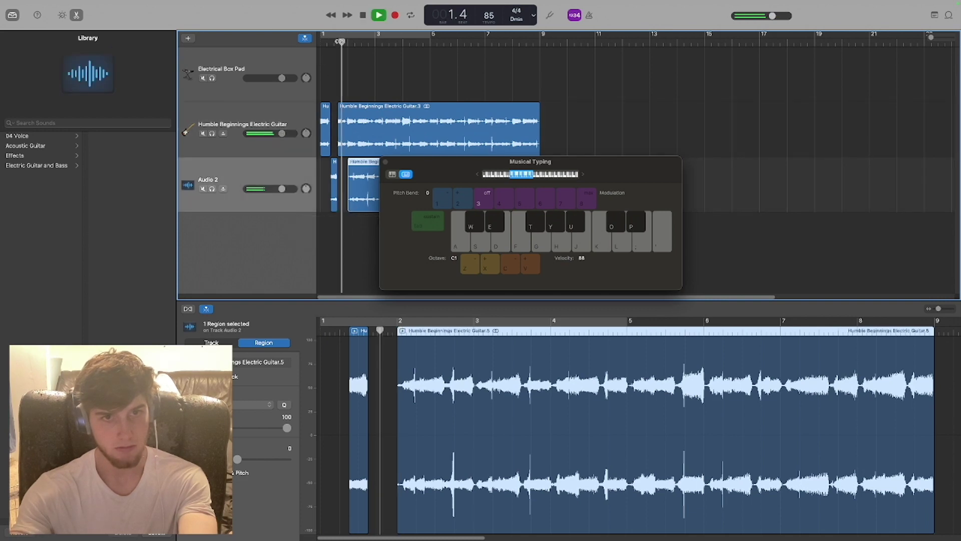
{"action": "left_click_drag", "start_coordinate": [349, 43], "coordinate": [346, 42]}
{"action": "left_click", "coordinate": [357, 131]}
{"action": "key", "text": "super+t"}
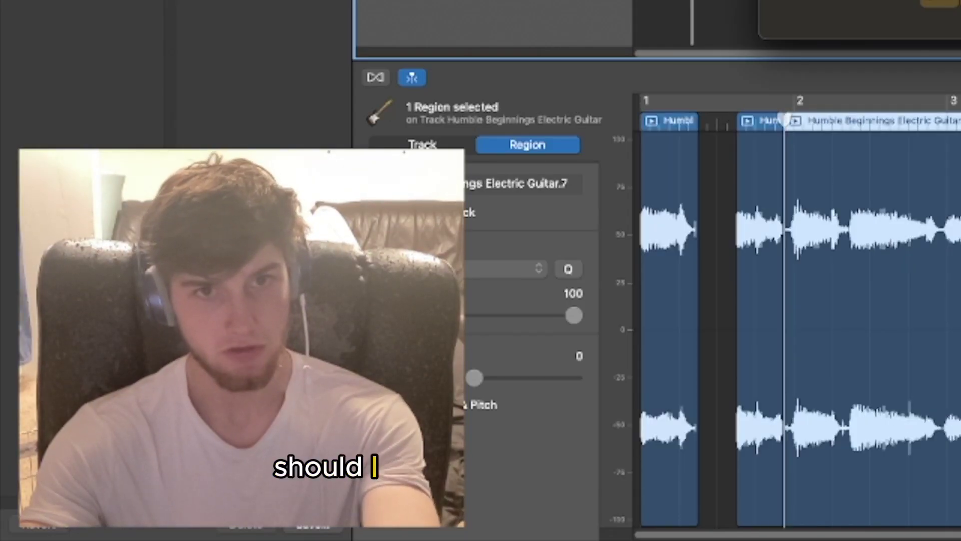
{"action": "left_click_drag", "start_coordinate": [349, 153], "coordinate": [361, 152]}
{"action": "left_click", "coordinate": [376, 15]}
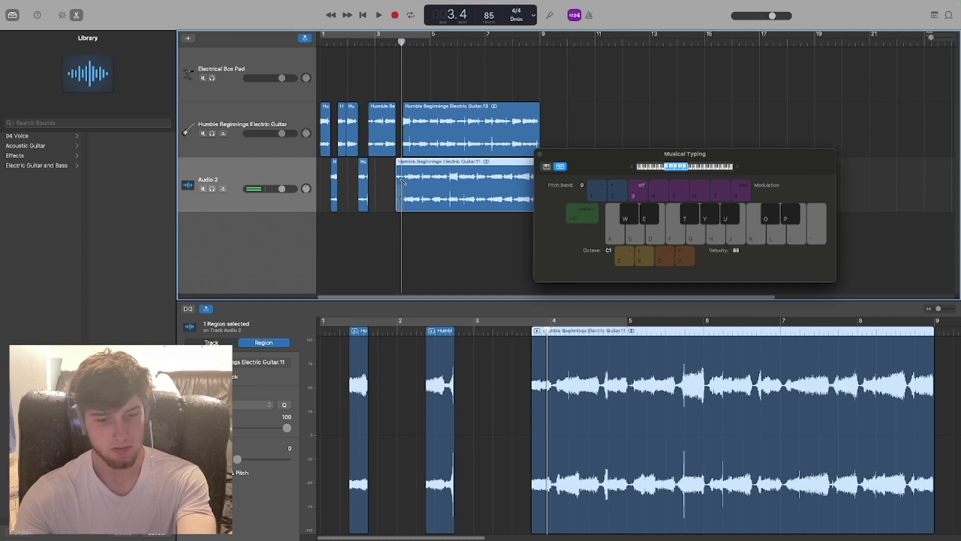
{"action": "left_click_drag", "start_coordinate": [408, 203], "coordinate": [426, 203]}
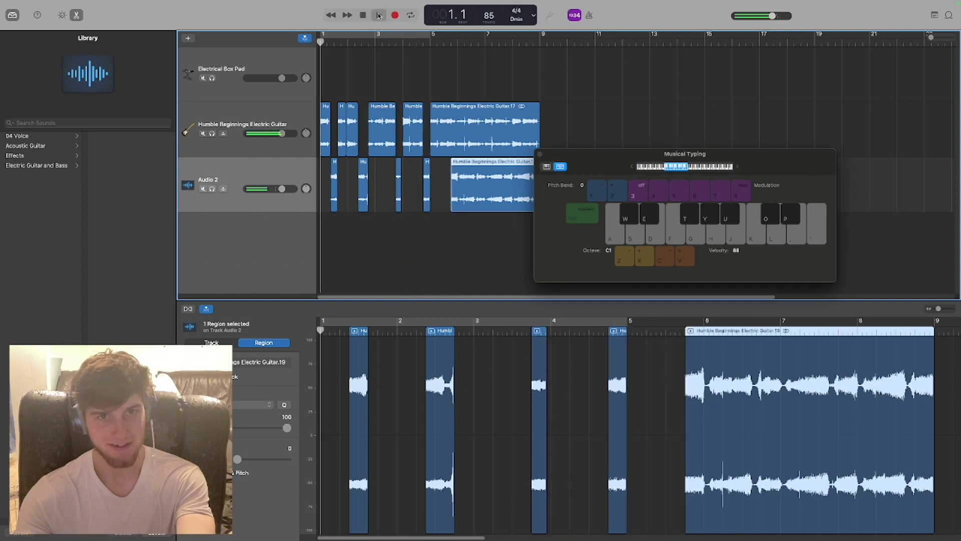
{"action": "left_click", "coordinate": [379, 15]}
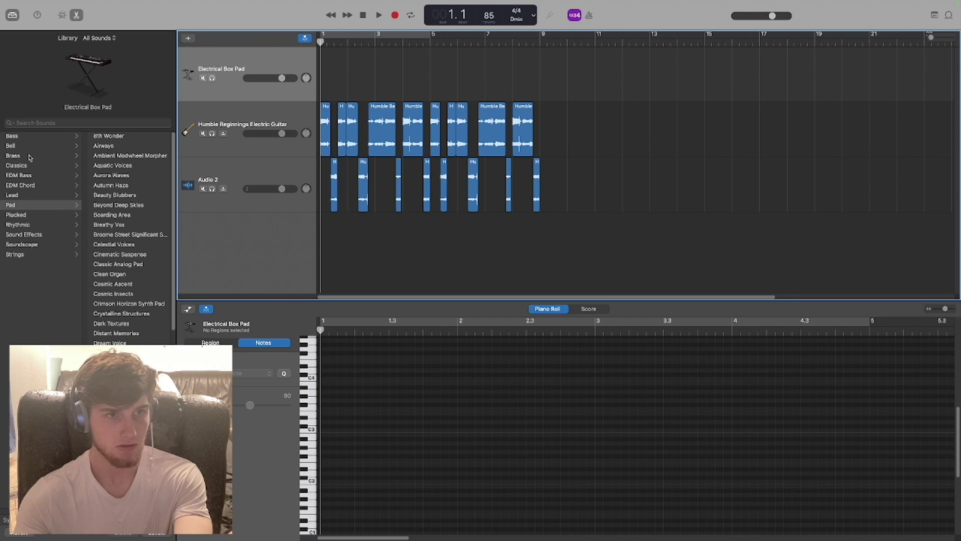
Change the Electrical Box Pad track's sound to the Abstract Thought electronic drum kit and bring up the Musical Typing keyboard
{"action": "scroll", "coordinate": [22, 132], "scroll_direction": "left", "scroll_amount": 3}
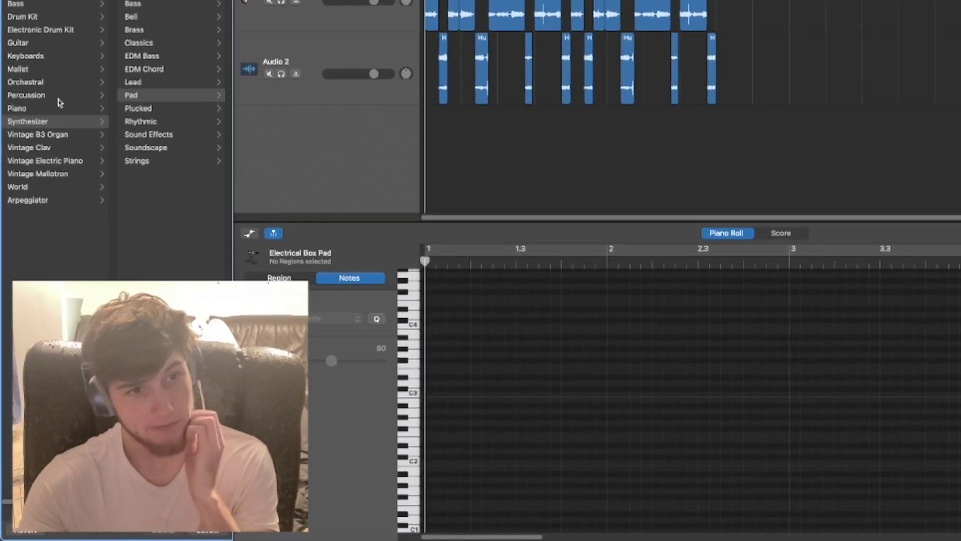
{"action": "left_click", "coordinate": [40, 29]}
{"action": "left_click", "coordinate": [136, 58]}
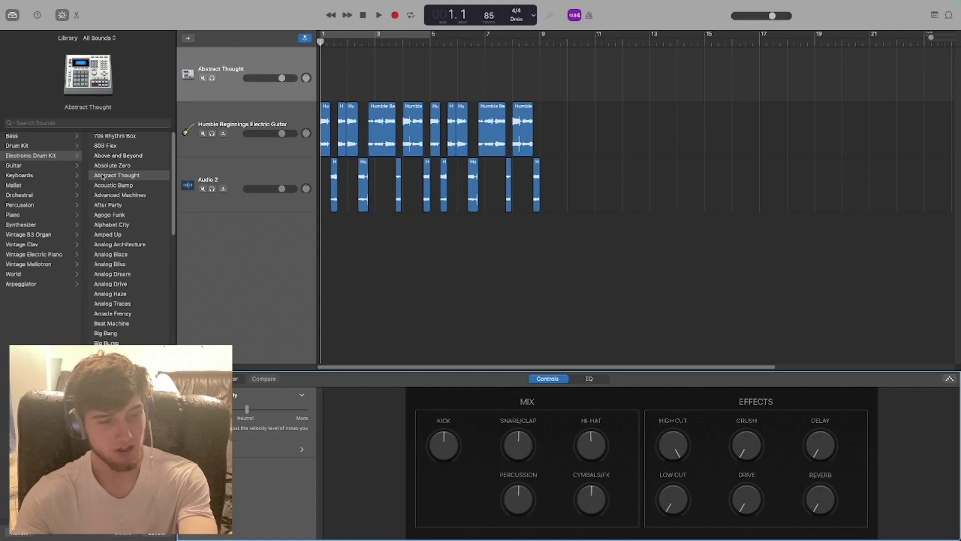
{"action": "key", "text": "super+k"}
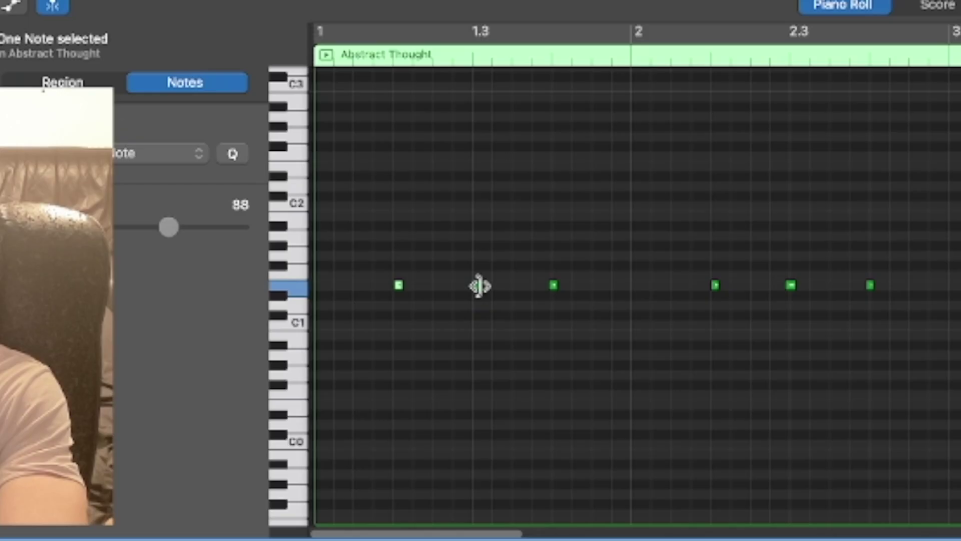
Adjust the timing of the recorded drum notes in the Abstract Thought region so they line up with the beat grid
{"action": "left_click_drag", "start_coordinate": [392, 431], "coordinate": [390, 431]}
{"action": "left_click", "coordinate": [424, 431]}
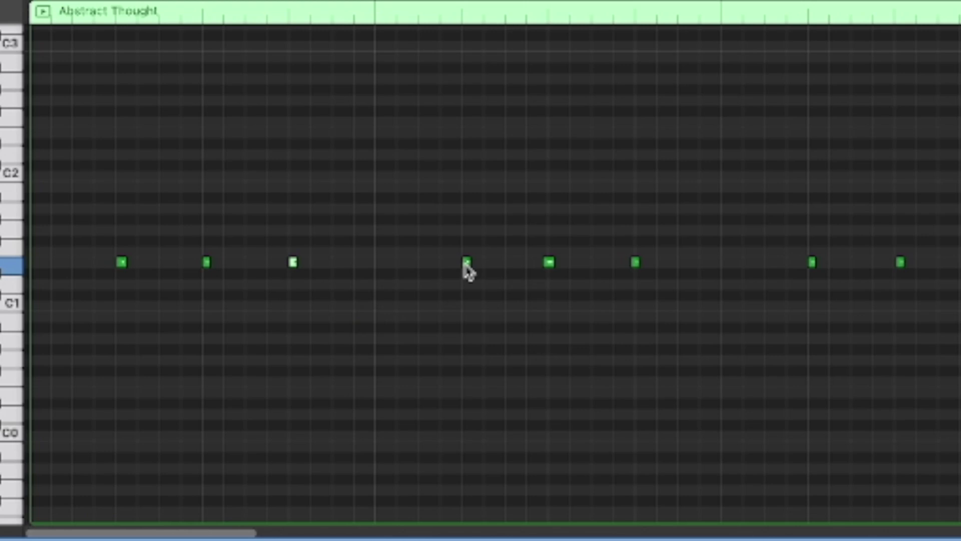
{"action": "left_click", "coordinate": [699, 258]}
{"action": "left_click", "coordinate": [798, 257]}
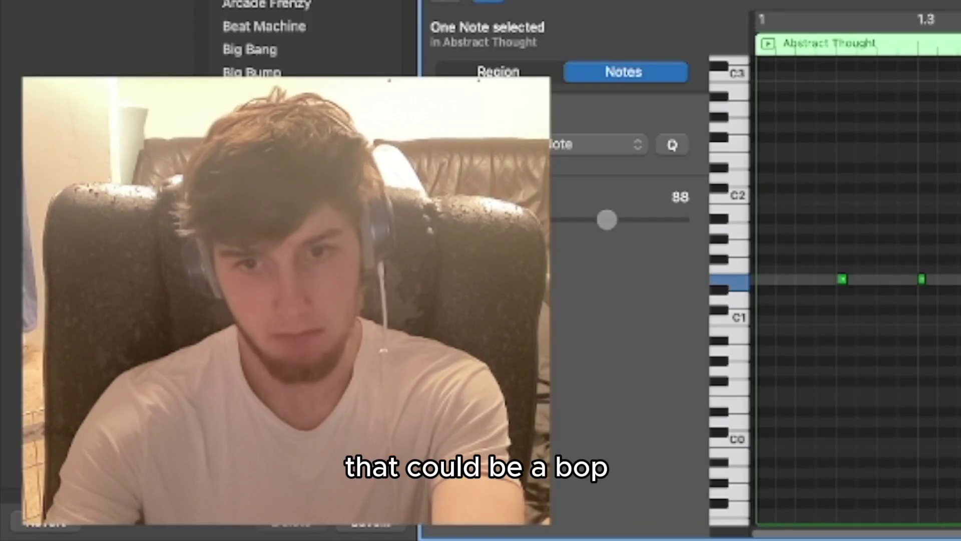
Line up the last notes of bar 4 in the first drum region with the grid and play from the start
{"action": "left_click", "coordinate": [802, 430]}
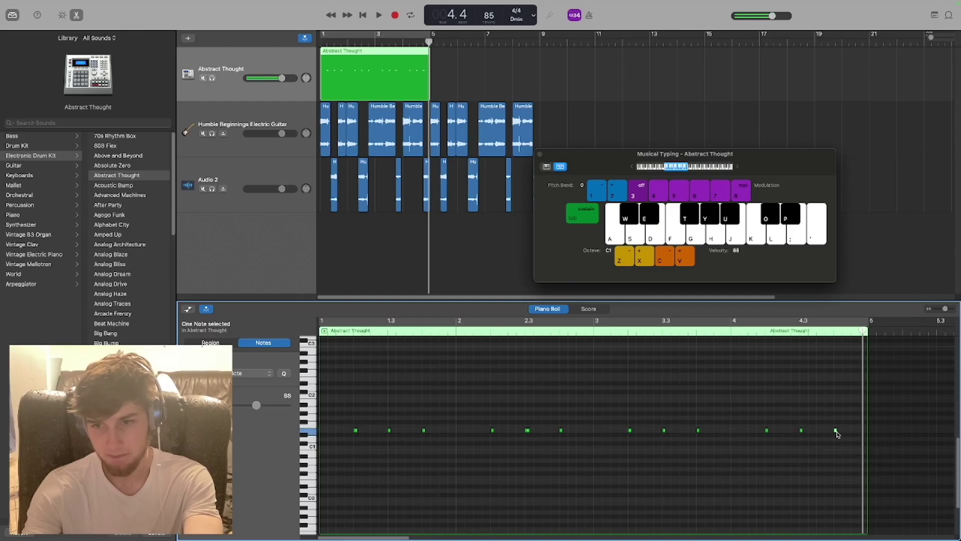
{"action": "left_click", "coordinate": [836, 431]}
{"action": "left_click", "coordinate": [363, 15]}
{"action": "left_click", "coordinate": [379, 15]}
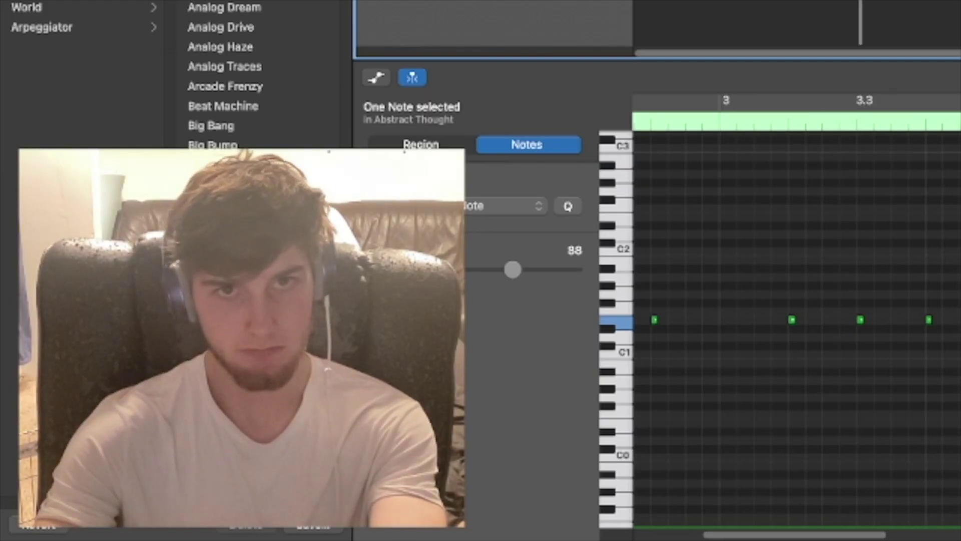
Adjust the timing of the F#1 notes in bar 5 of the second Abstract Thought region, playing back to check the rhythm
{"action": "left_click_drag", "start_coordinate": [605, 423], "coordinate": [613, 425]}
{"action": "key", "text": "space"}
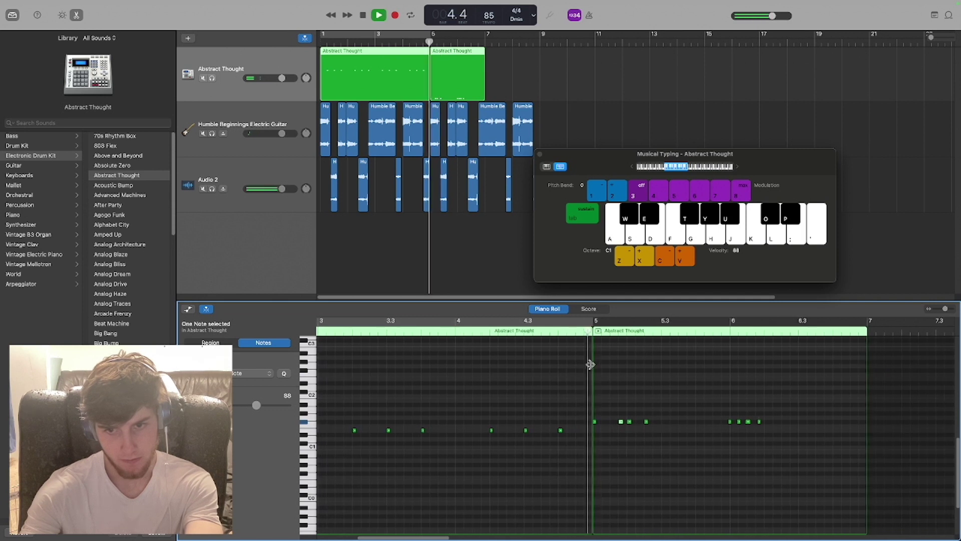
{"action": "key", "text": "space"}
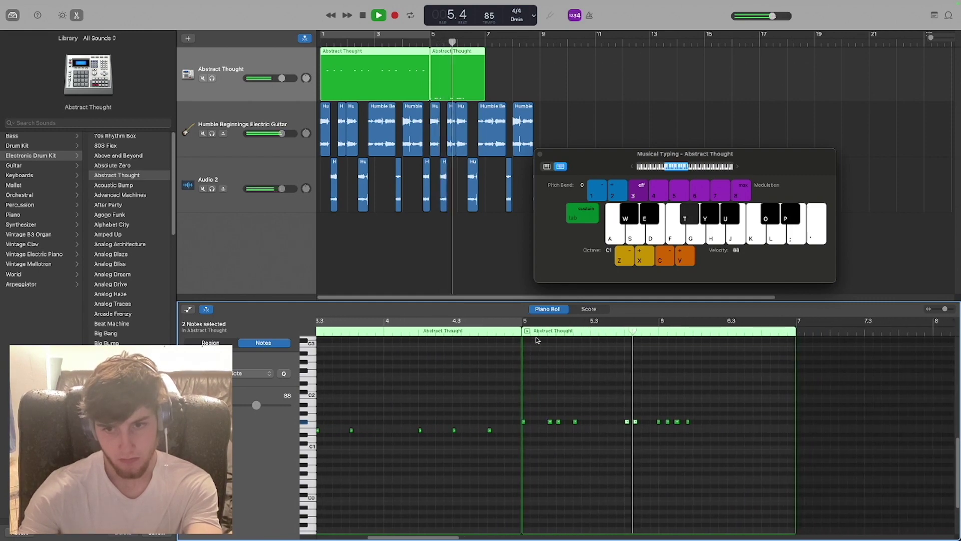
{"action": "key", "text": "space"}
{"action": "left_click_drag", "start_coordinate": [600, 423], "coordinate": [596, 424]}
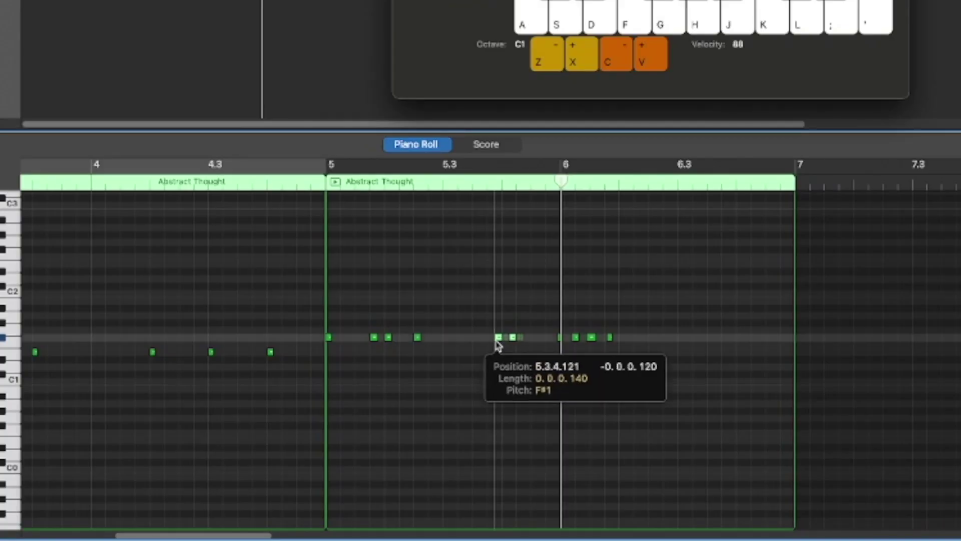
{"action": "left_click_drag", "start_coordinate": [499, 344], "coordinate": [490, 344]}
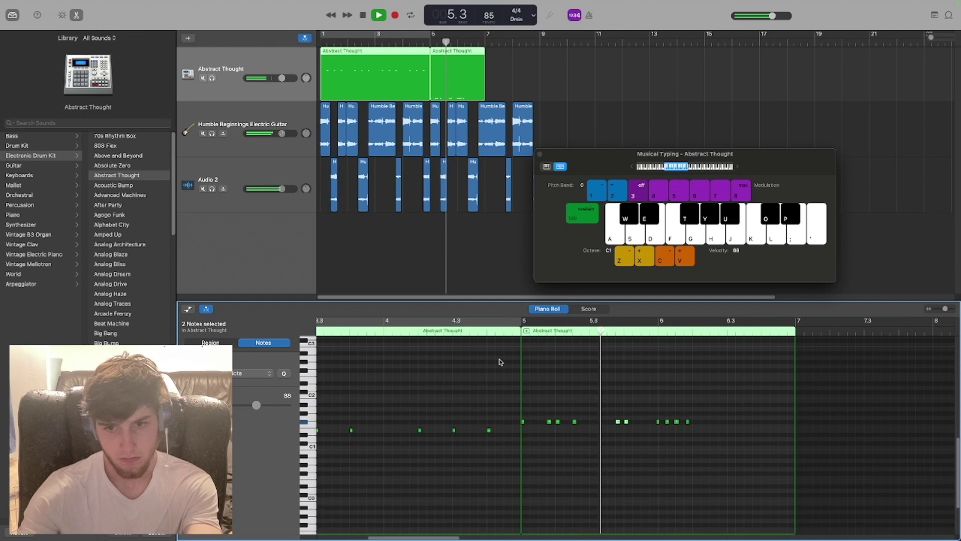
{"action": "key", "text": "space"}
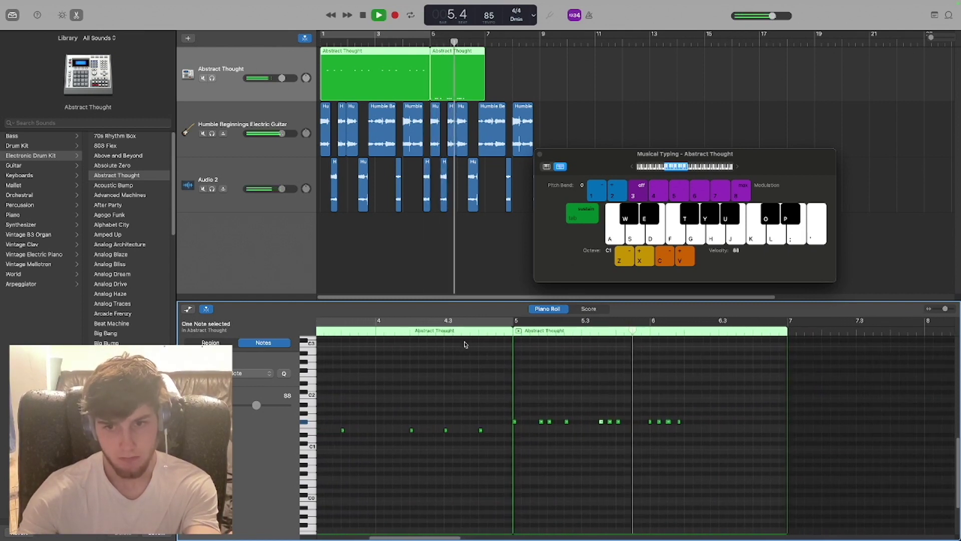
Duplicate bar 5's F#1 note pattern into bar 6 and play it back
{"action": "left_click_drag", "start_coordinate": [553, 415], "coordinate": [612, 416]}
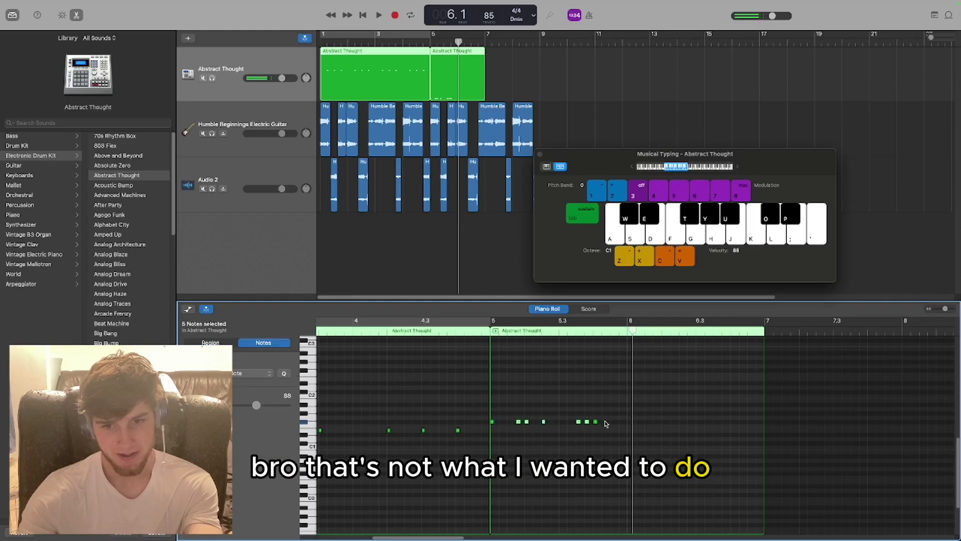
{"action": "left_click_drag", "start_coordinate": [610, 422], "coordinate": [491, 429]}
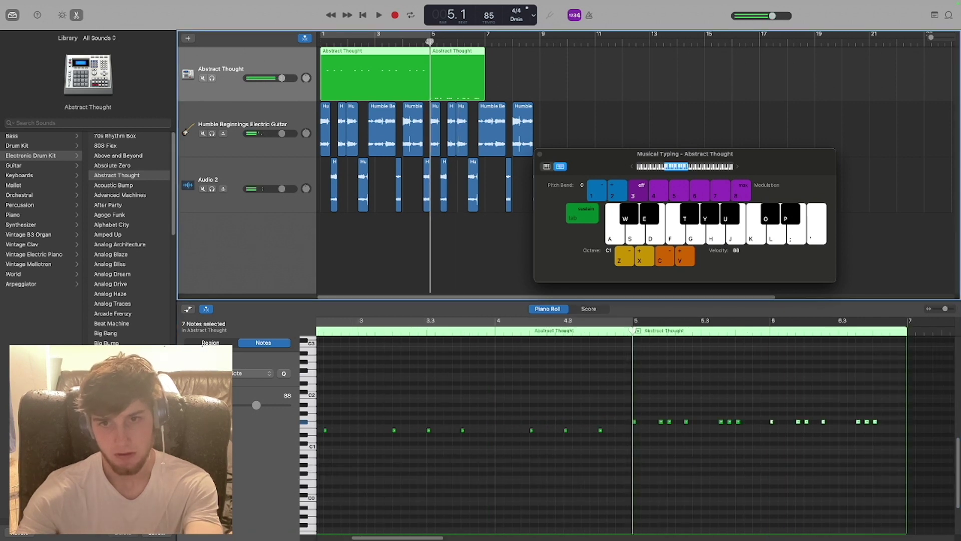
{"action": "key", "text": "space"}
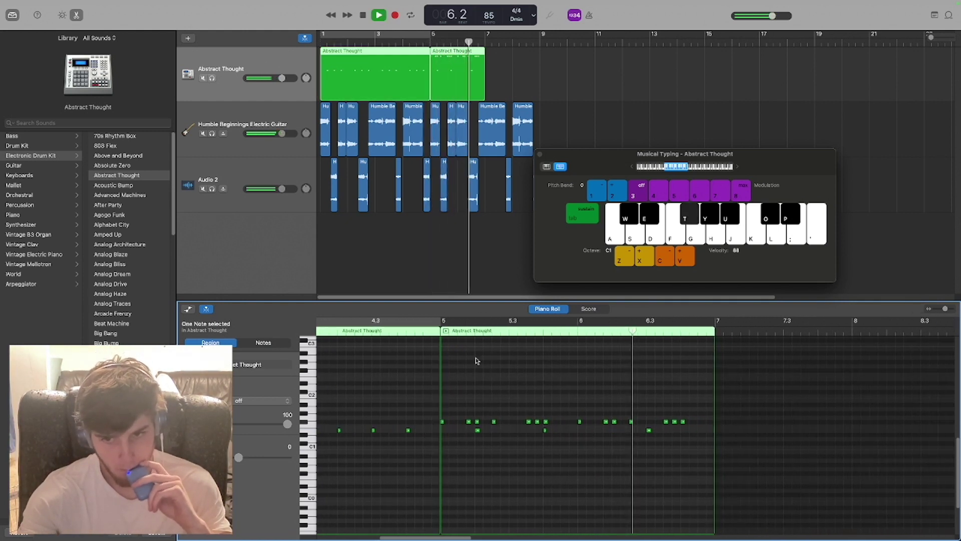
Move the A#1 drum note from bar 6 to the last beat of bar 5 and play from just before bar 5
{"action": "key", "text": "space"}
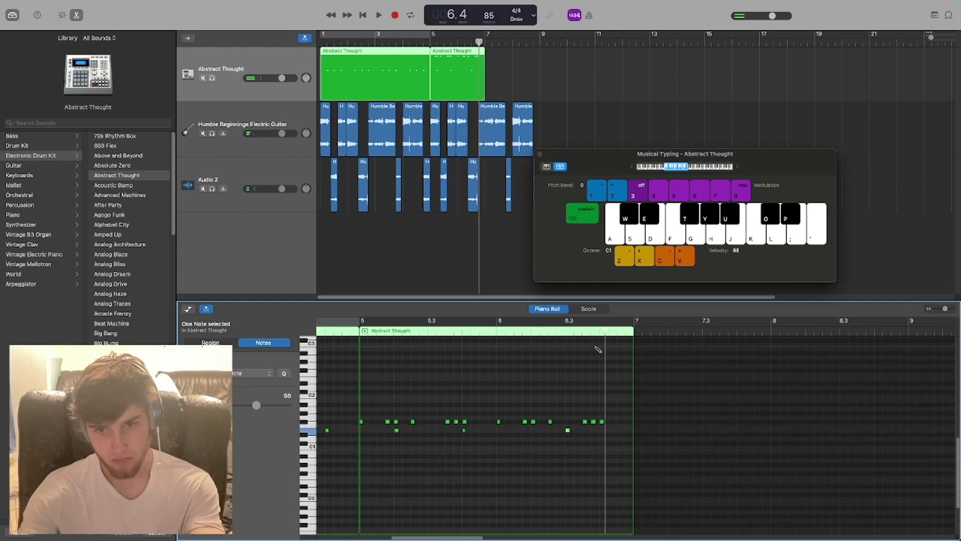
{"action": "left_click", "coordinate": [552, 335]}
{"action": "key", "text": "space"}
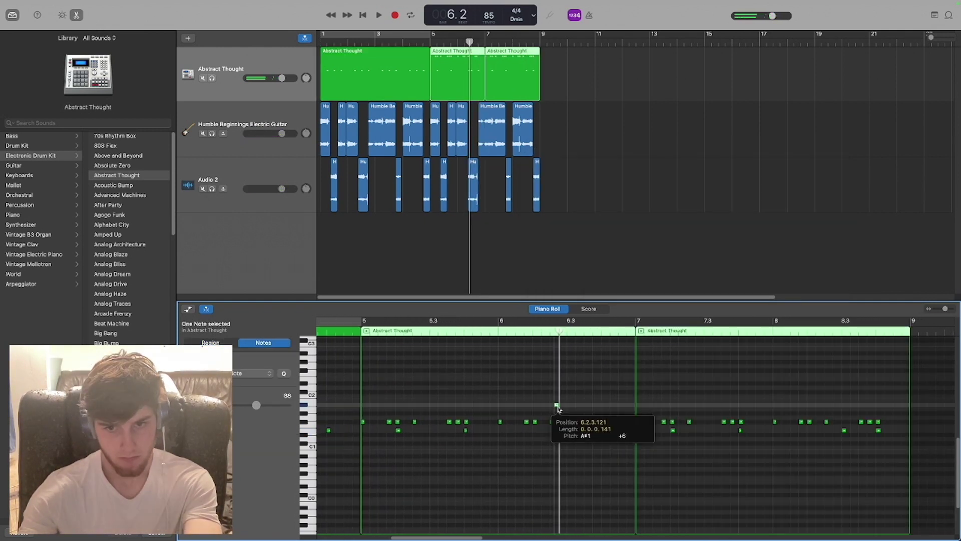
{"action": "left_click_drag", "start_coordinate": [559, 408], "coordinate": [525, 408]}
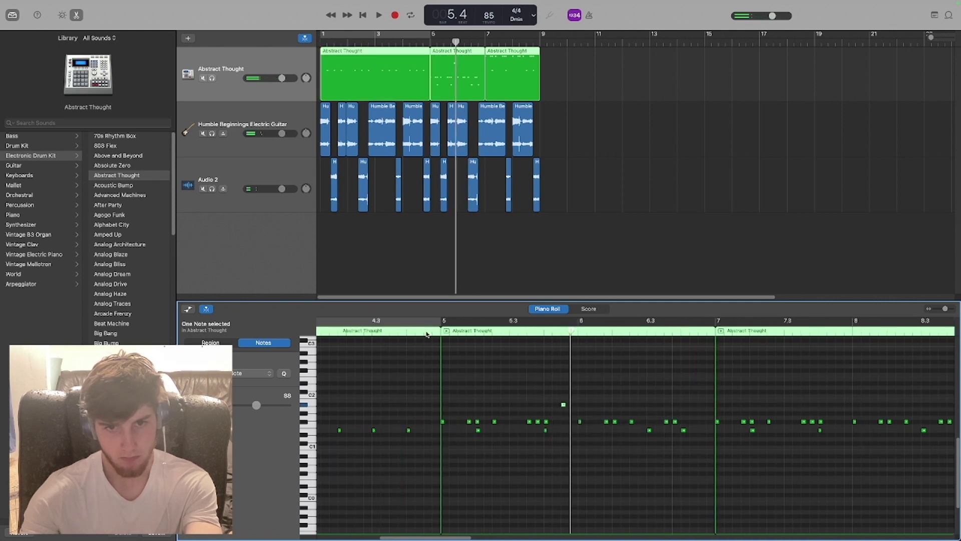
{"action": "left_click", "coordinate": [428, 332]}
{"action": "key", "text": "space"}
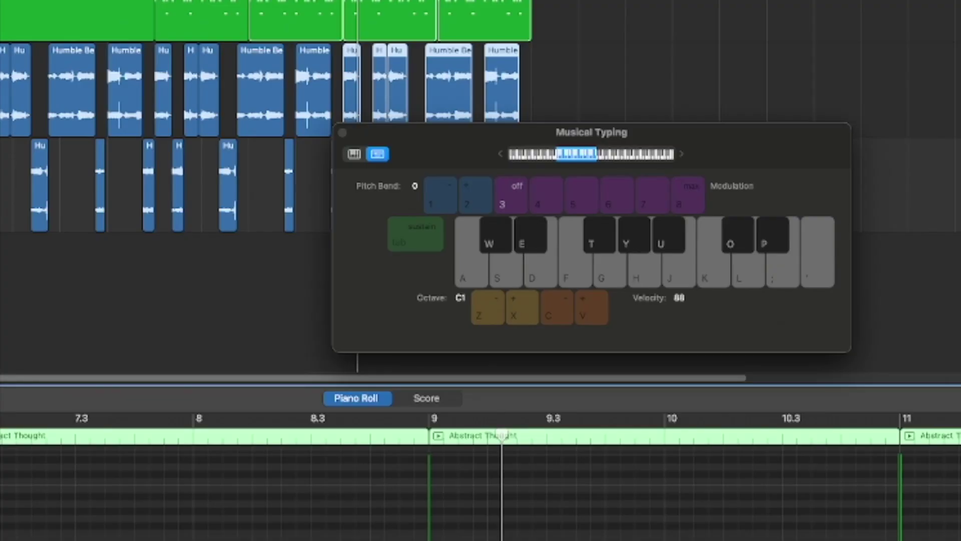
Record low C1 drum hits on the Abstract Thought track from bar 9 into bar 10 over the existing pattern
{"action": "left_click", "coordinate": [249, 73]}
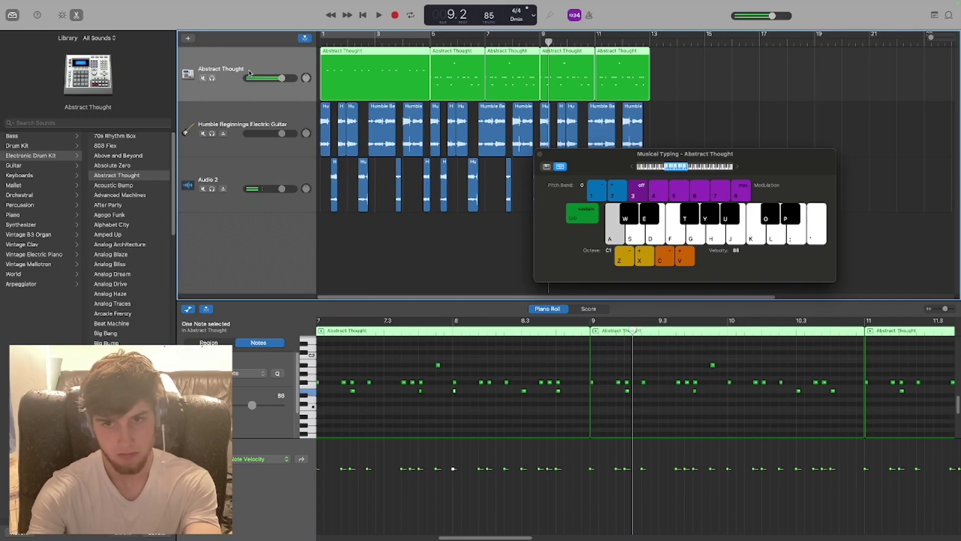
{"action": "key", "text": "a"}
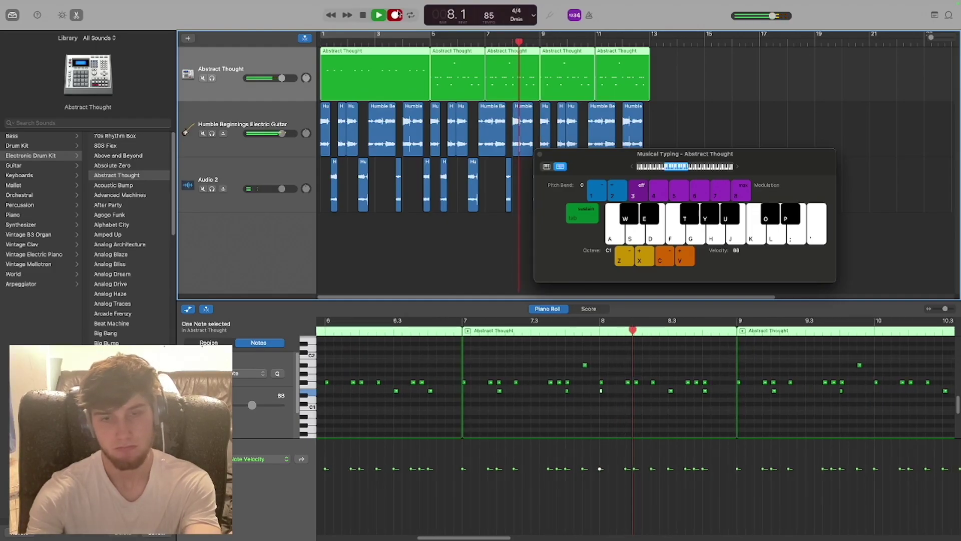
{"action": "key", "text": "d"}
{"action": "key", "text": "d"}
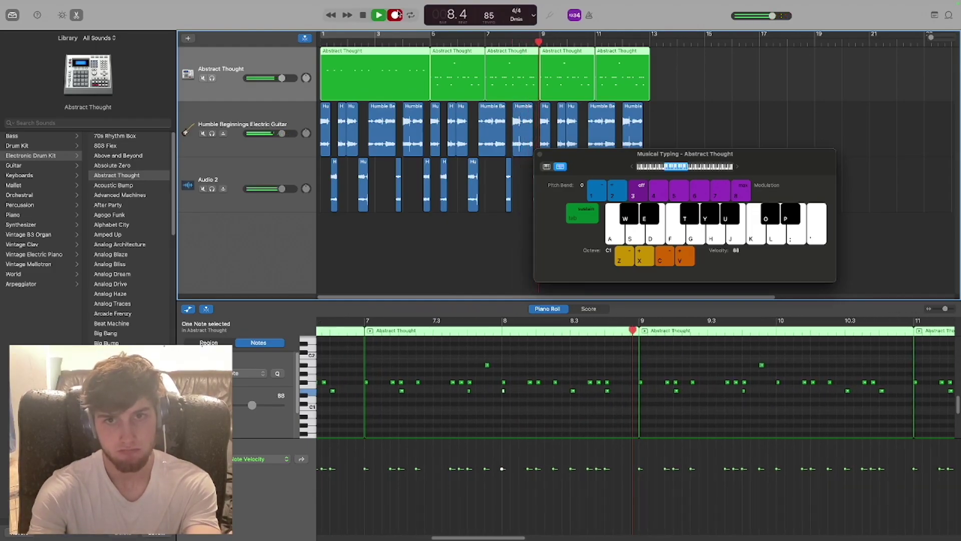
{"action": "key", "text": "a"}
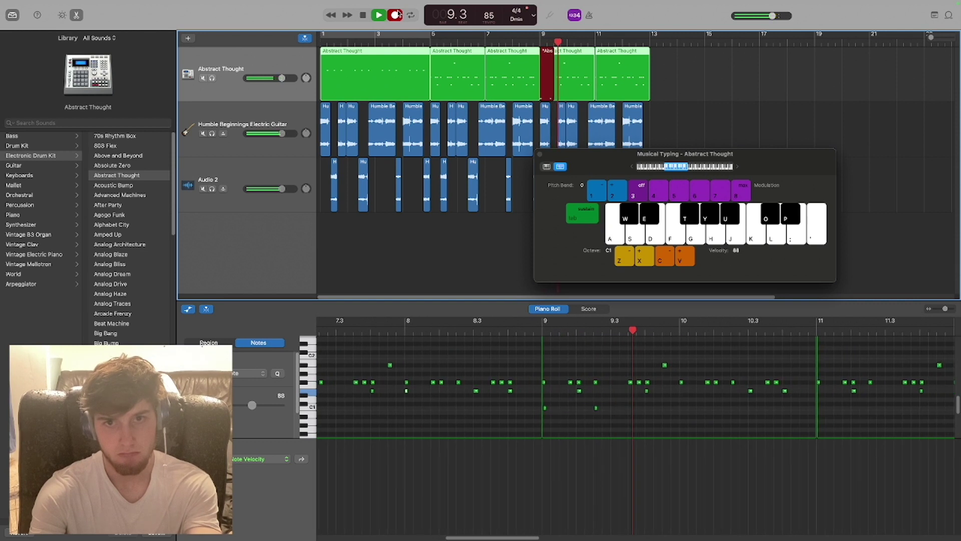
{"action": "key", "text": "a"}
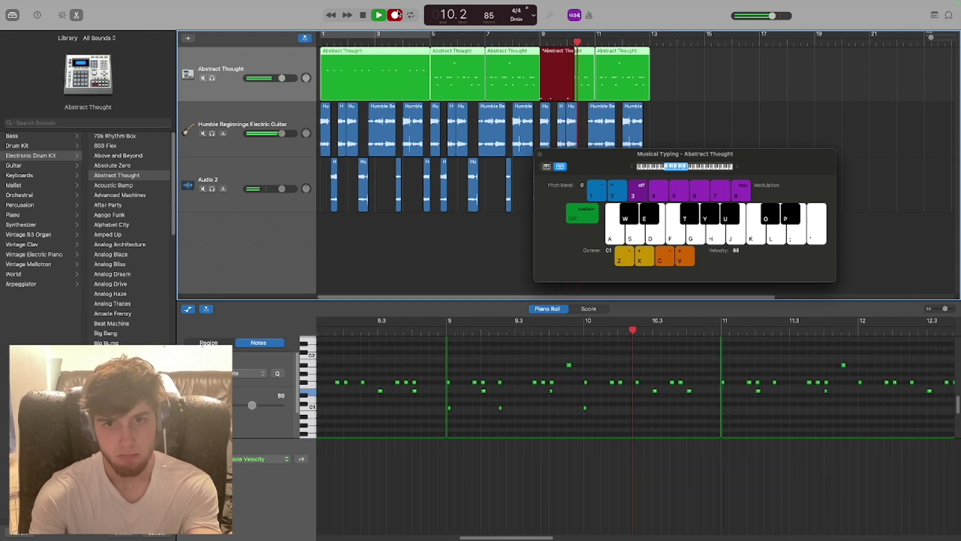
{"action": "key", "text": "space"}
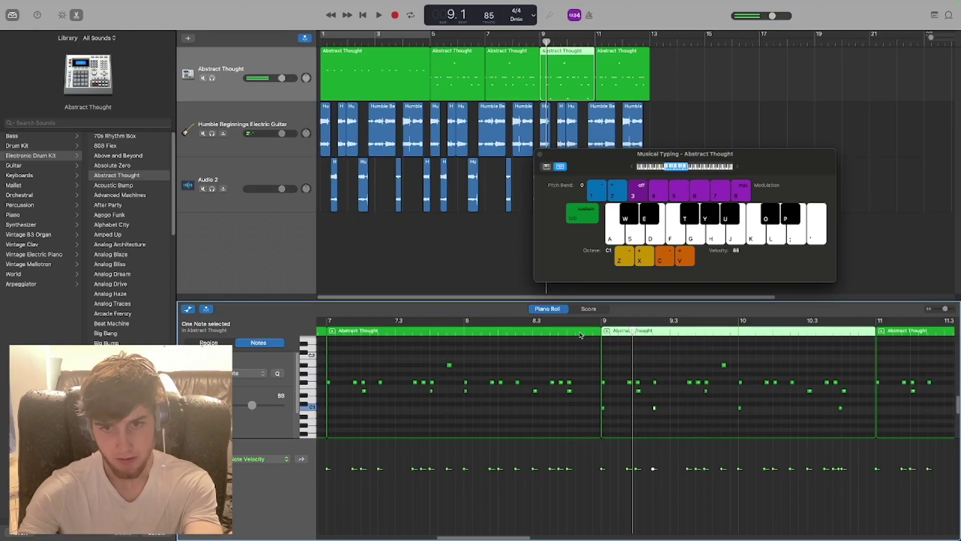
Try other pitches and positions for the last low drum hit in bar 10, place it on beat 4, and play it back
{"action": "double_click", "coordinate": [580, 334]}
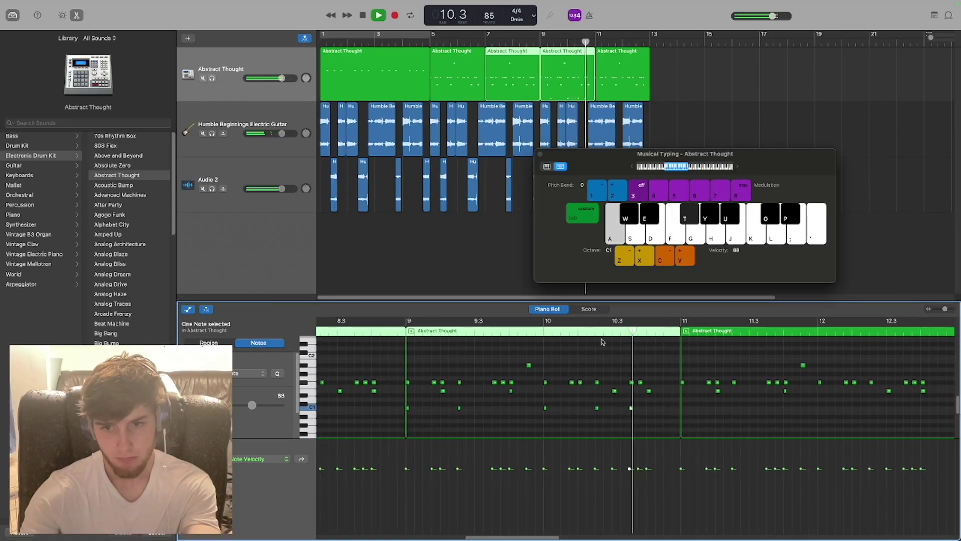
{"action": "left_click_drag", "start_coordinate": [607, 407], "coordinate": [611, 358]}
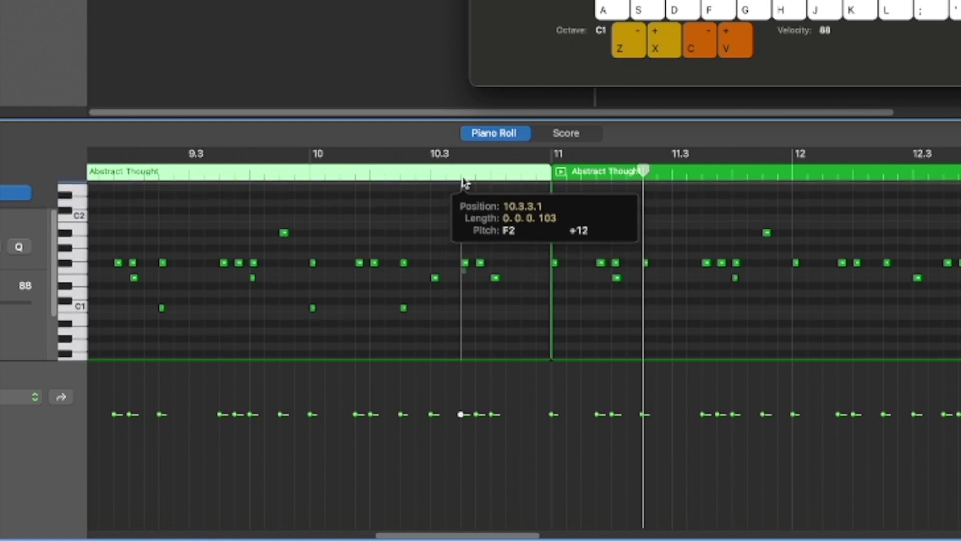
{"action": "left_click_drag", "start_coordinate": [471, 219], "coordinate": [460, 301]}
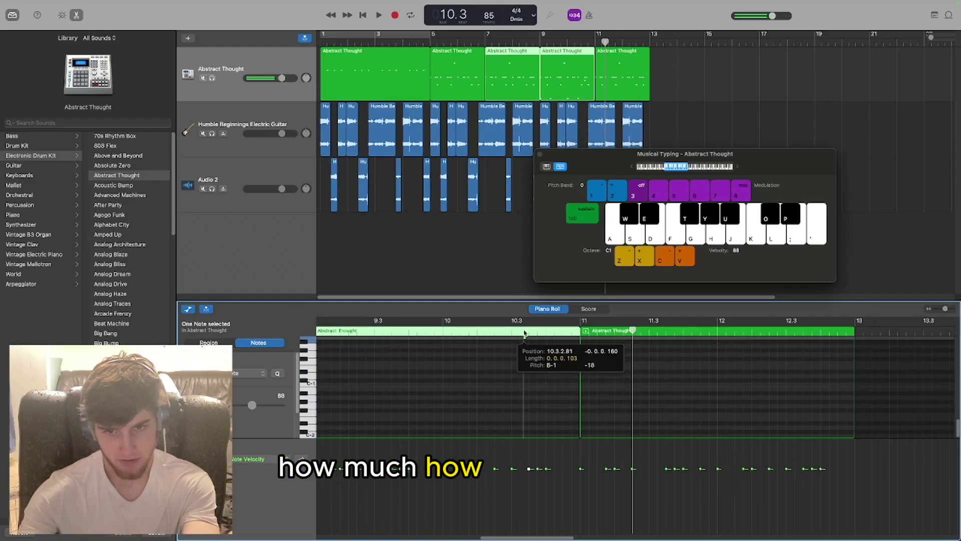
{"action": "left_click_drag", "start_coordinate": [530, 399], "coordinate": [577, 388]}
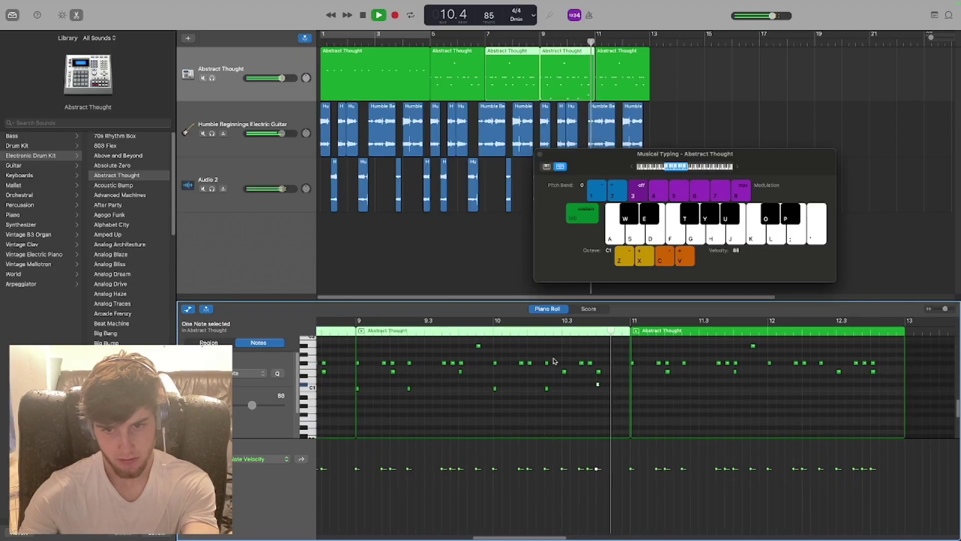
{"action": "left_click", "coordinate": [460, 333]}
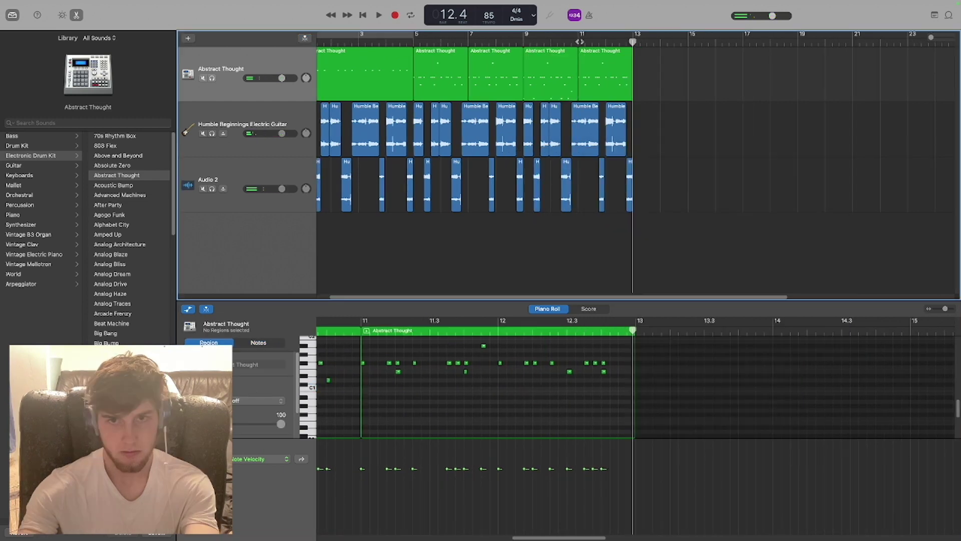
{"action": "left_click", "coordinate": [577, 44]}
{"action": "key", "text": "super+v"}
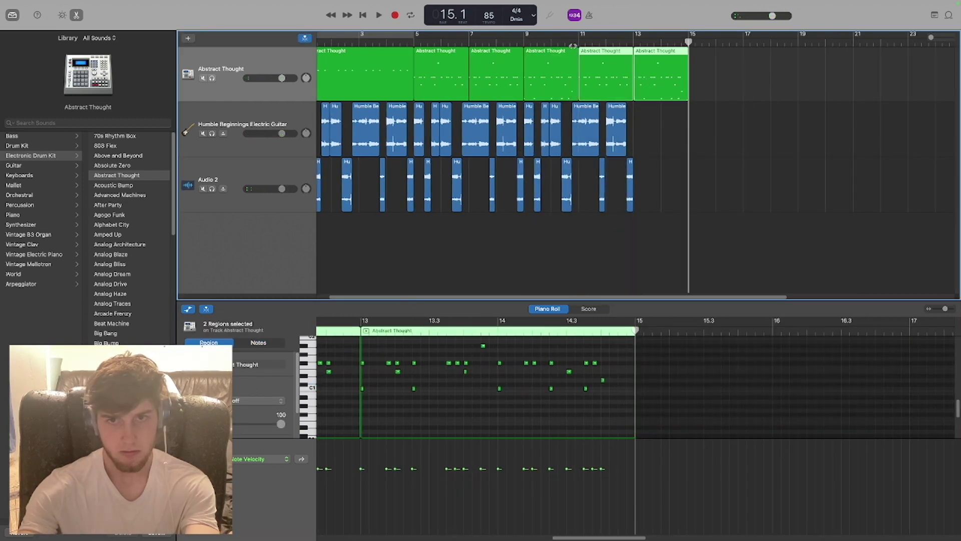
{"action": "key", "text": "super+z"}
Paste a copy of the bar 9 drum region over the region at bar 11 and play the result
{"action": "left_click", "coordinate": [562, 64]}
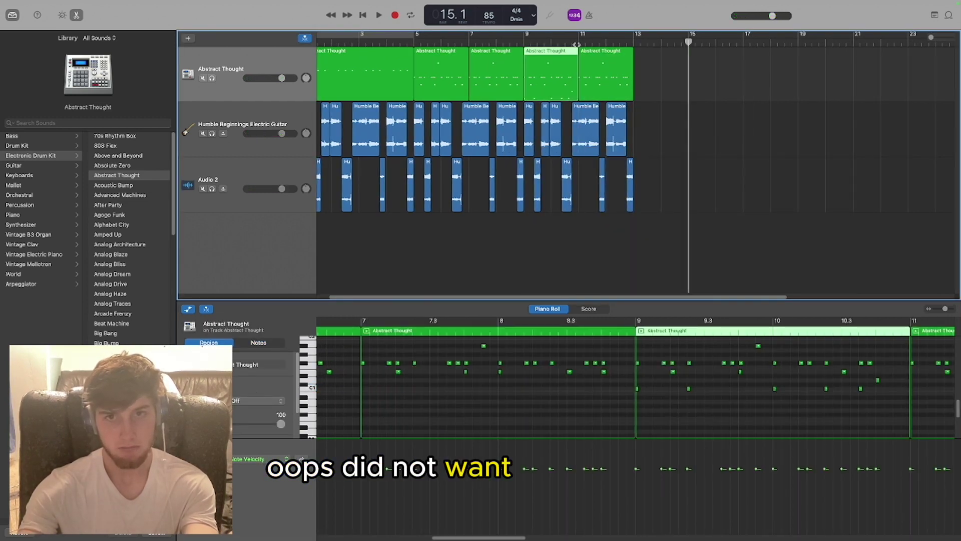
{"action": "key", "text": "super+v"}
{"action": "left_click", "coordinate": [571, 42]}
{"action": "key", "text": "space"}
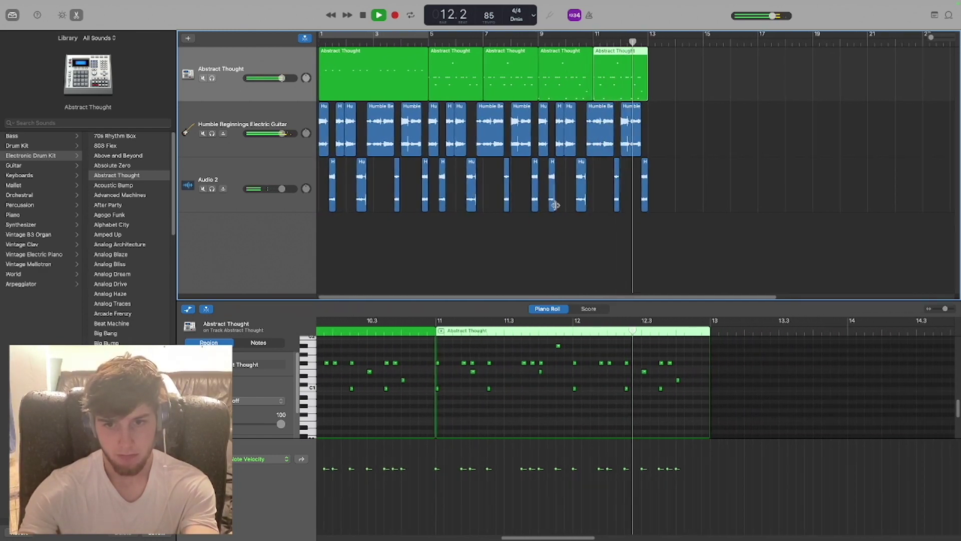
Add a software instrument track, give it the Tonewheel Organ sound, and play a few notes to audition it
{"action": "key", "text": "alt+super+n"}
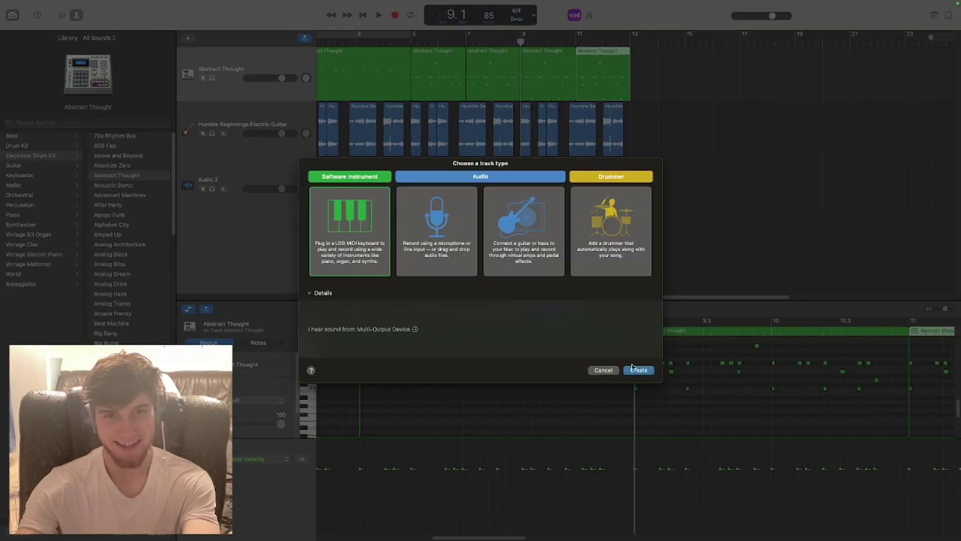
{"action": "left_click", "coordinate": [638, 370]}
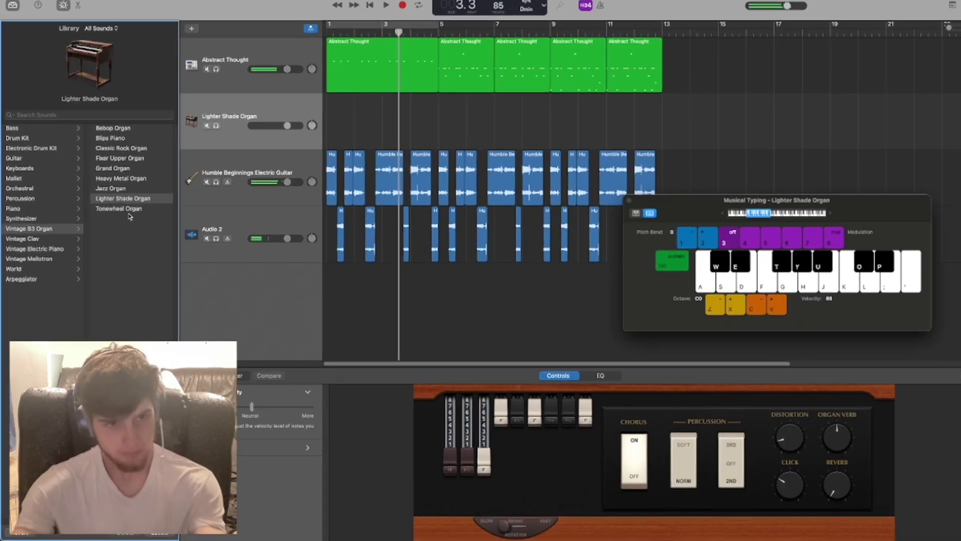
{"action": "left_click", "coordinate": [129, 210]}
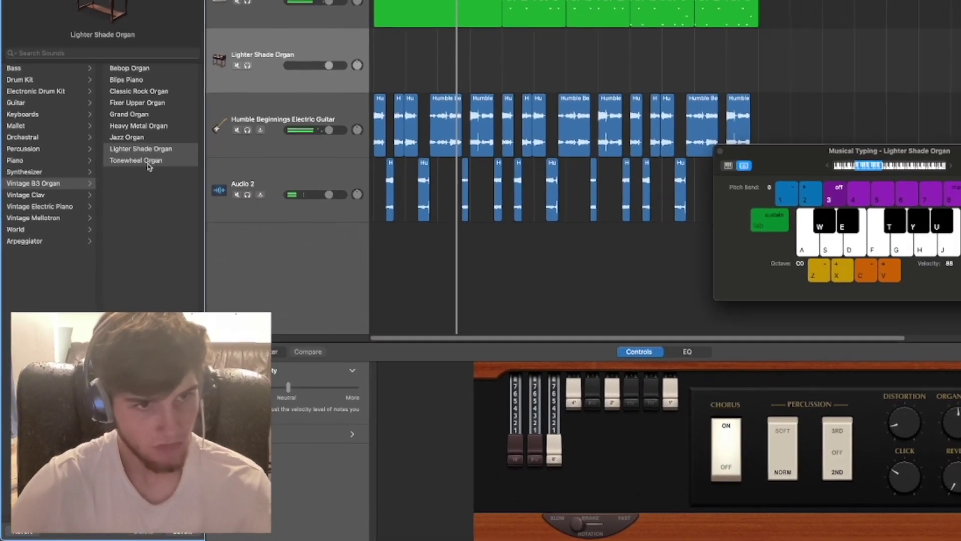
{"action": "left_click", "coordinate": [148, 163]}
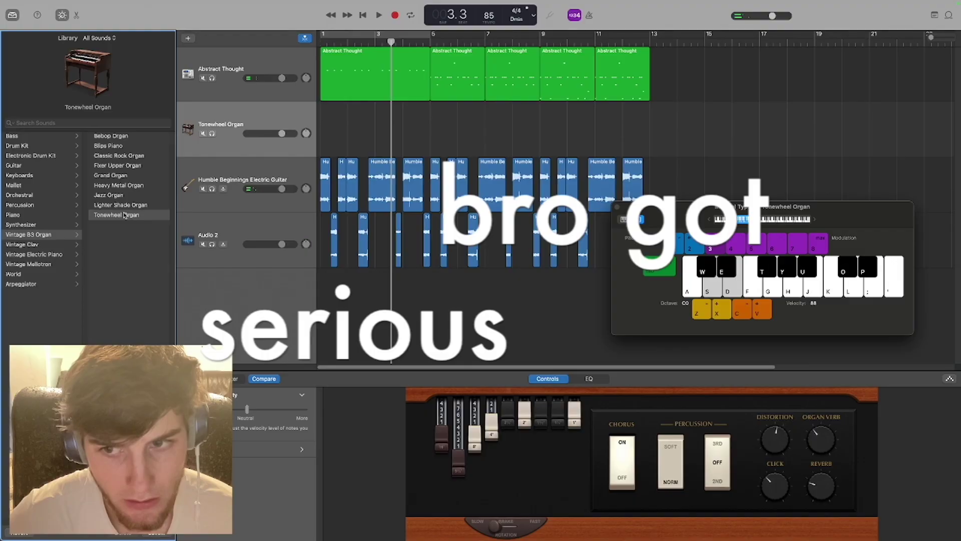
{"action": "key", "text": "f"}
{"action": "key", "text": "k"}
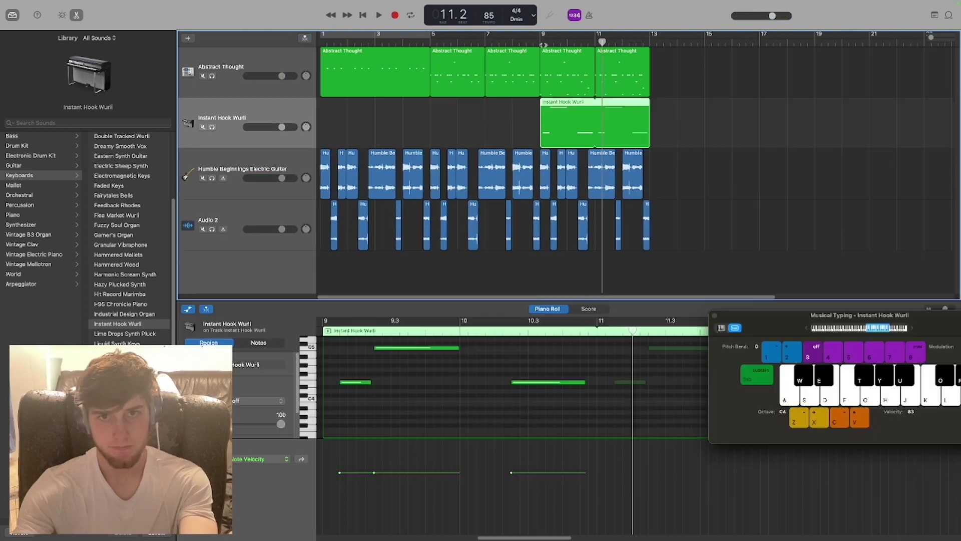
Play the keyboard part from bar 9, and open the Channel EQ of the Humble Beginnings Electric Guitar track
{"action": "left_click", "coordinate": [539, 46]}
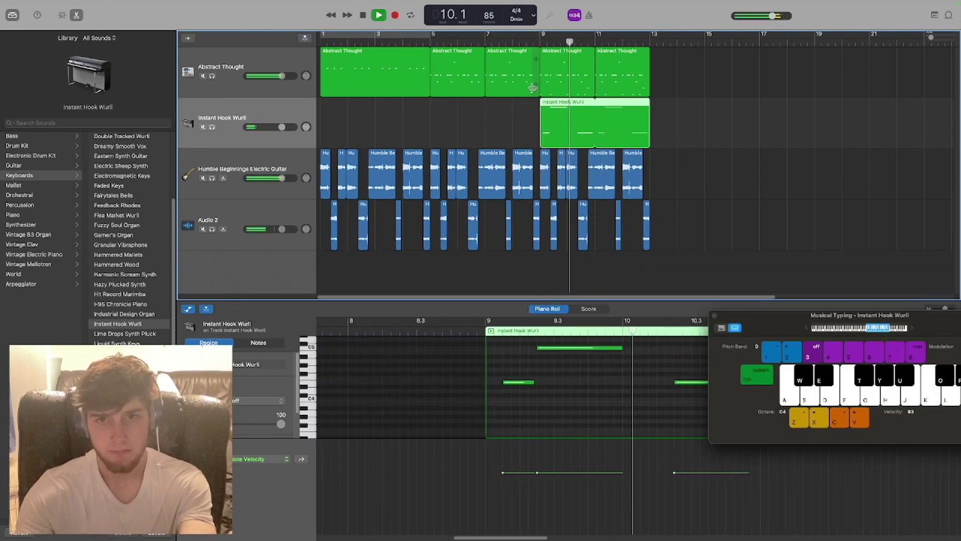
{"action": "left_click", "coordinate": [262, 160]}
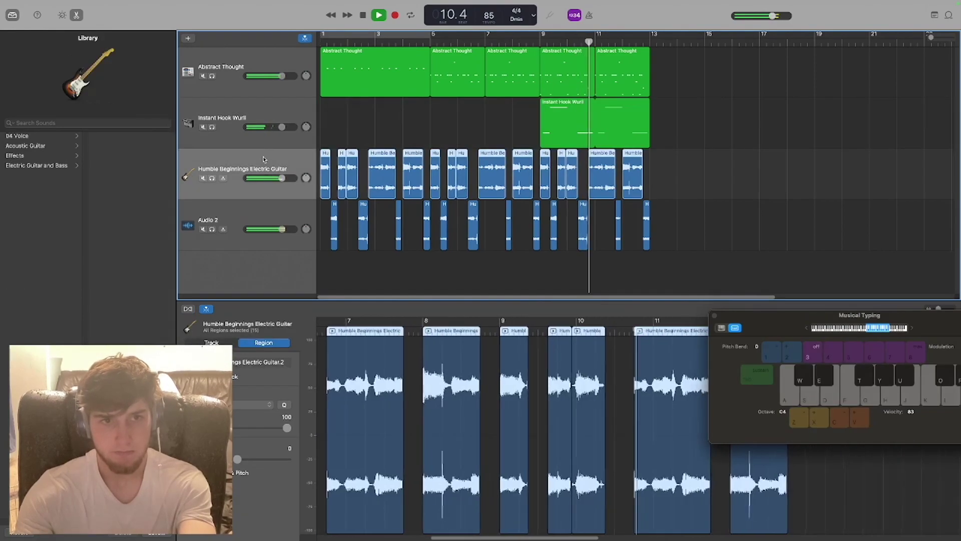
{"action": "key", "text": "b"}
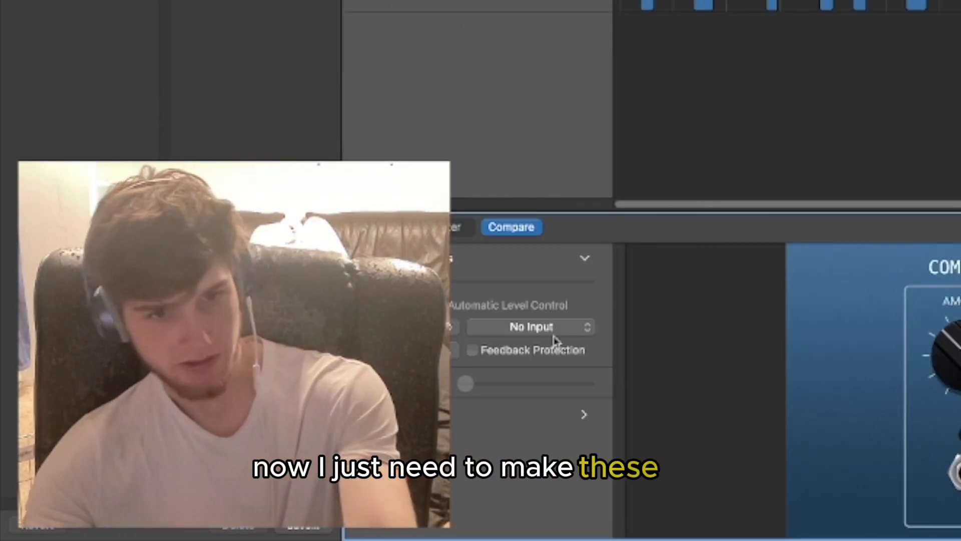
{"action": "left_click", "coordinate": [582, 415]}
{"action": "left_click", "coordinate": [572, 473]}
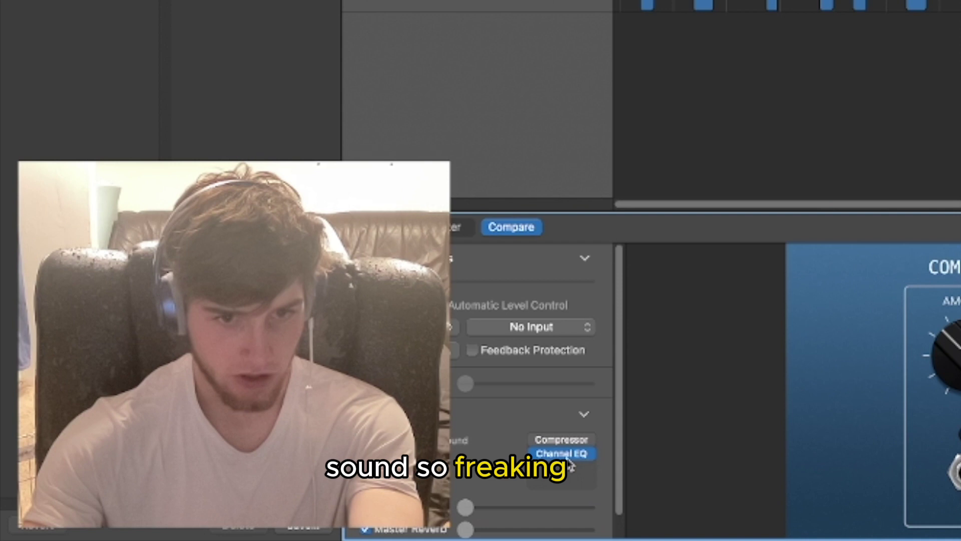
{"action": "left_click", "coordinate": [562, 453]}
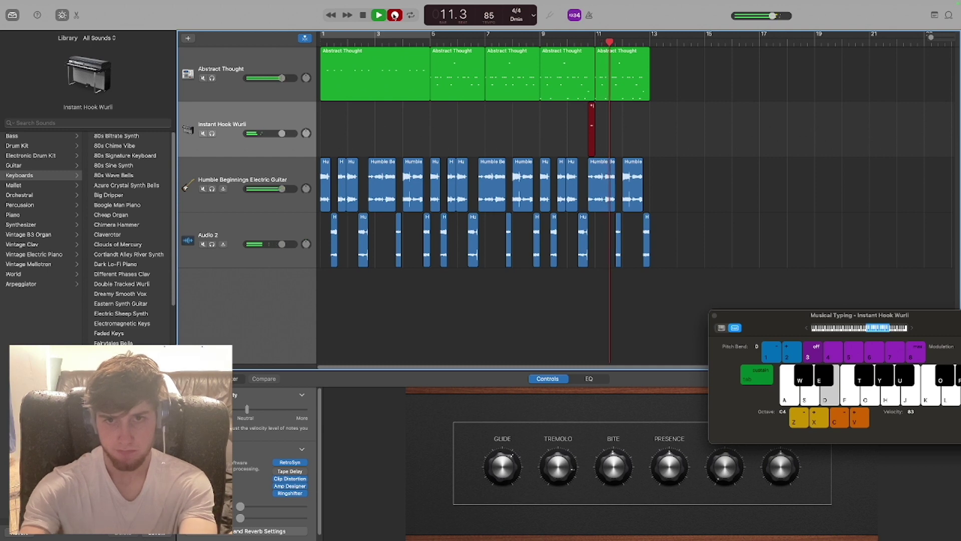
Finish recording the keyboard part, and extend the Fairytales Bells region that starts at bar 9 so it ends at bar 13
{"action": "left_click", "coordinate": [395, 15]}
{"action": "double_click", "coordinate": [603, 147]}
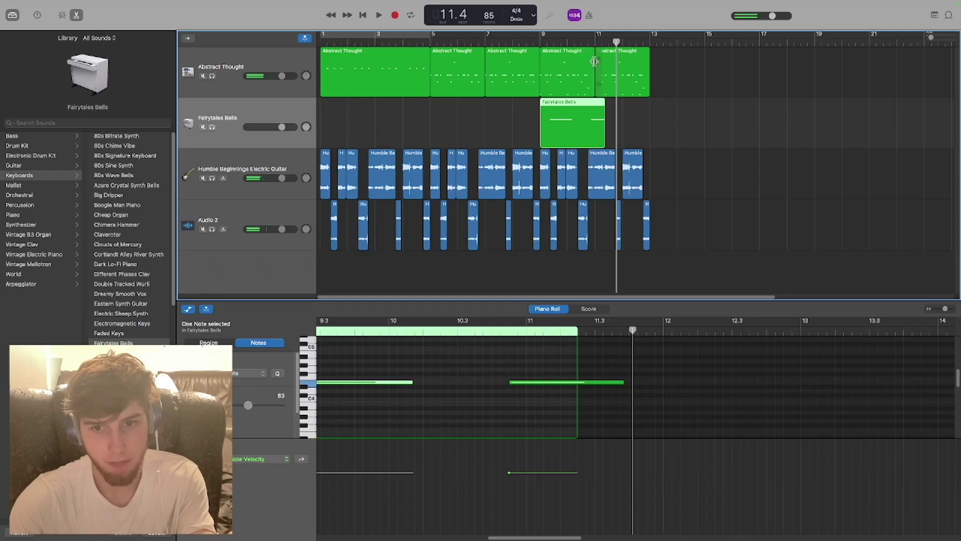
{"action": "left_click_drag", "start_coordinate": [601, 139], "coordinate": [650, 139]}
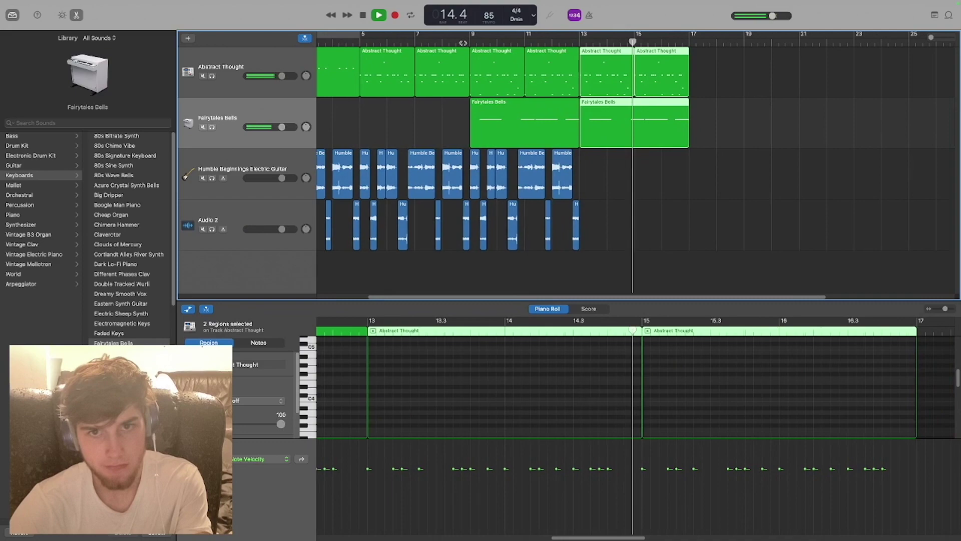
Add copies of the guitar chops to both audio tracks in bars 13 to 17 and play the section
{"action": "left_click", "coordinate": [619, 178]}
{"action": "key", "text": "space"}
{"action": "key", "text": "space"}
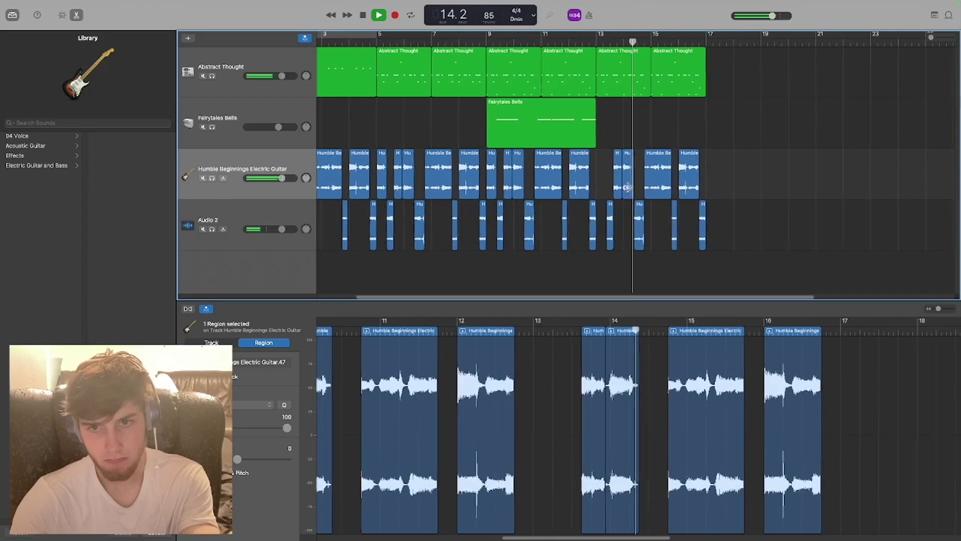
{"action": "key", "text": "space"}
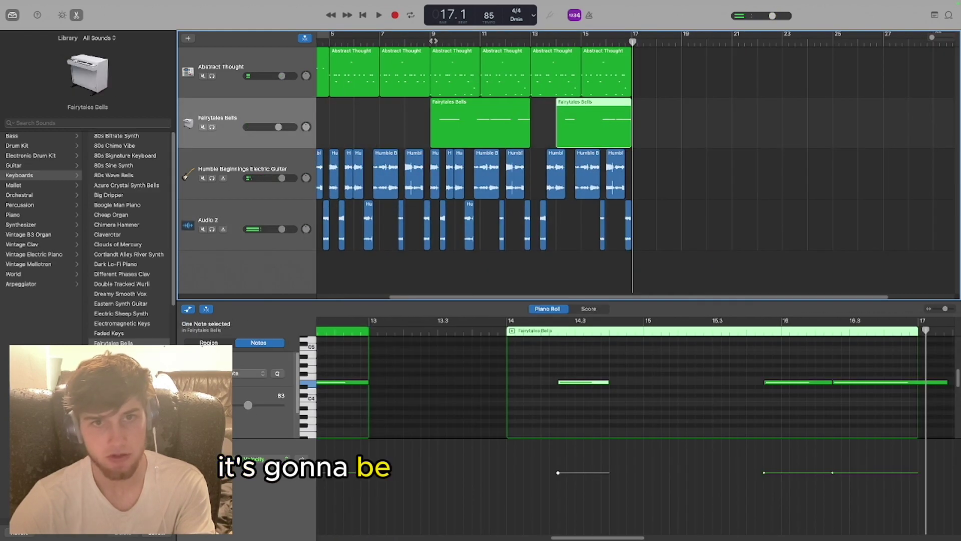
Play from bar 9, and copy the regions of bars 9 to 13 on all four tracks to bar 17
{"action": "left_click", "coordinate": [433, 41]}
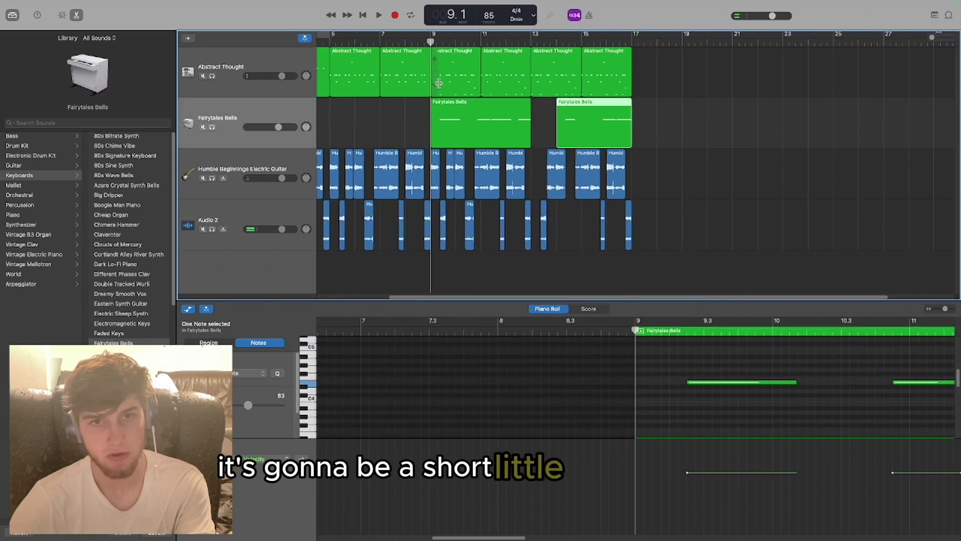
{"action": "key", "text": "space"}
{"action": "scroll", "coordinate": [445, 150], "scroll_direction": "left", "scroll_amount": 1}
{"action": "key", "text": "space"}
{"action": "left_click_drag", "start_coordinate": [441, 235], "coordinate": [521, 92]}
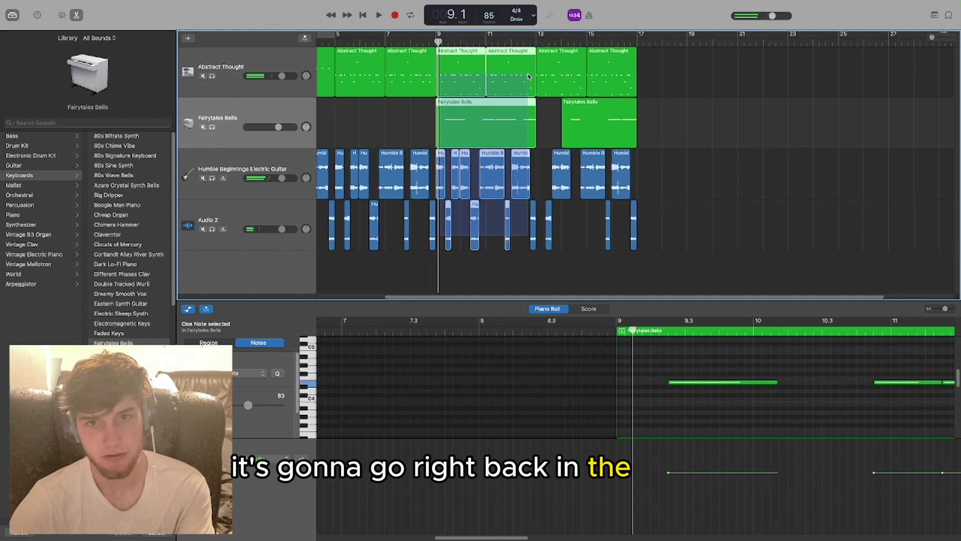
{"action": "left_click_drag", "start_coordinate": [529, 76], "coordinate": [528, 76]}
{"action": "left_click_drag", "start_coordinate": [440, 232], "coordinate": [535, 90]}
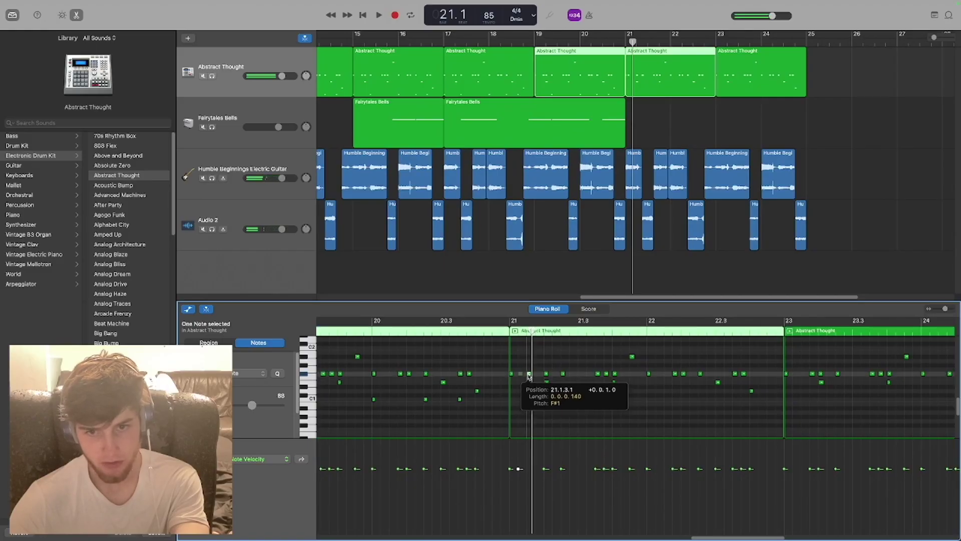
Move the second F#1 drum hit of bar 21 to position 21.1.3.1, shift the next lower hit slightly later, and play the pattern
{"action": "left_click_drag", "start_coordinate": [528, 374], "coordinate": [530, 375]}
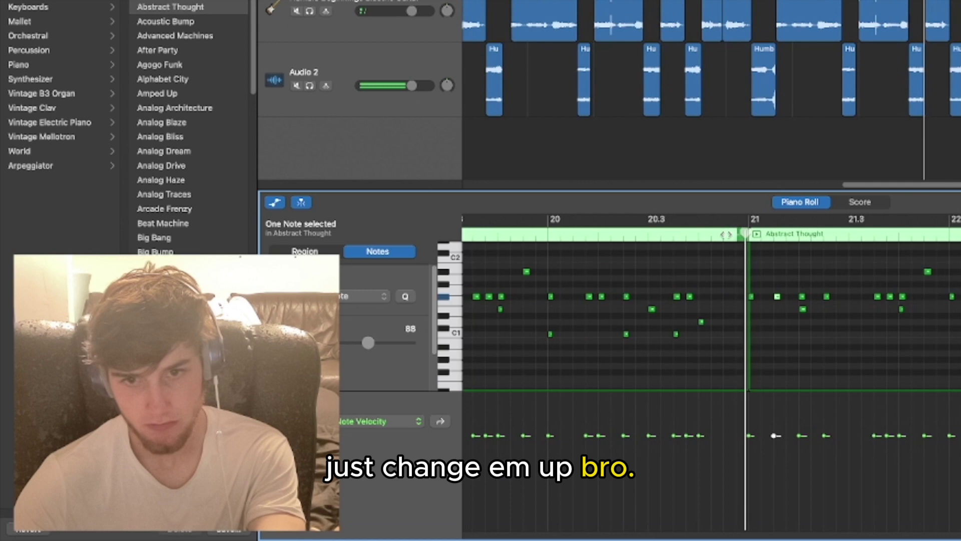
{"action": "left_click_drag", "start_coordinate": [799, 309], "coordinate": [811, 304]}
{"action": "key", "text": "space"}
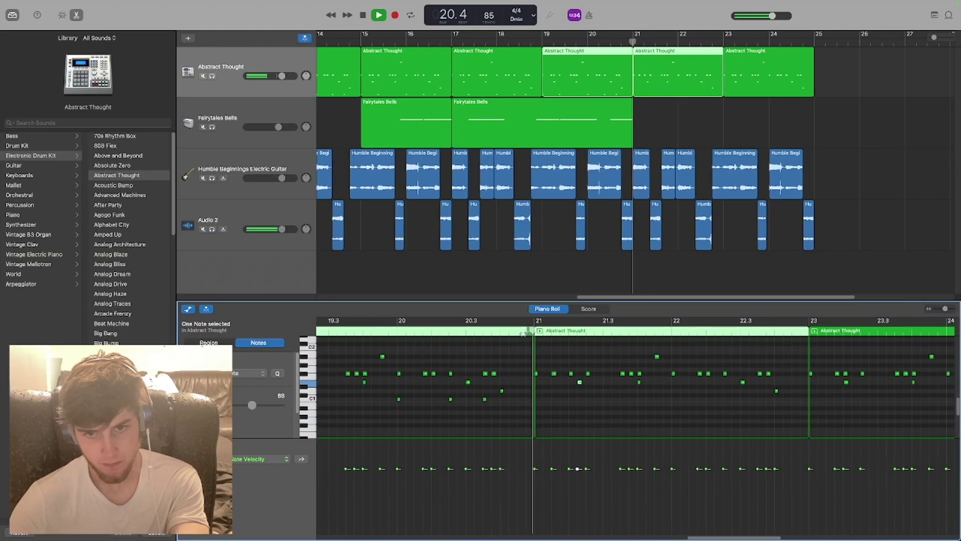
{"action": "key", "text": "space"}
Remove the F#1 hits around beat 2 of bar 21, add a second lower hit beside the shifted one, and play it back
{"action": "left_click", "coordinate": [603, 374]}
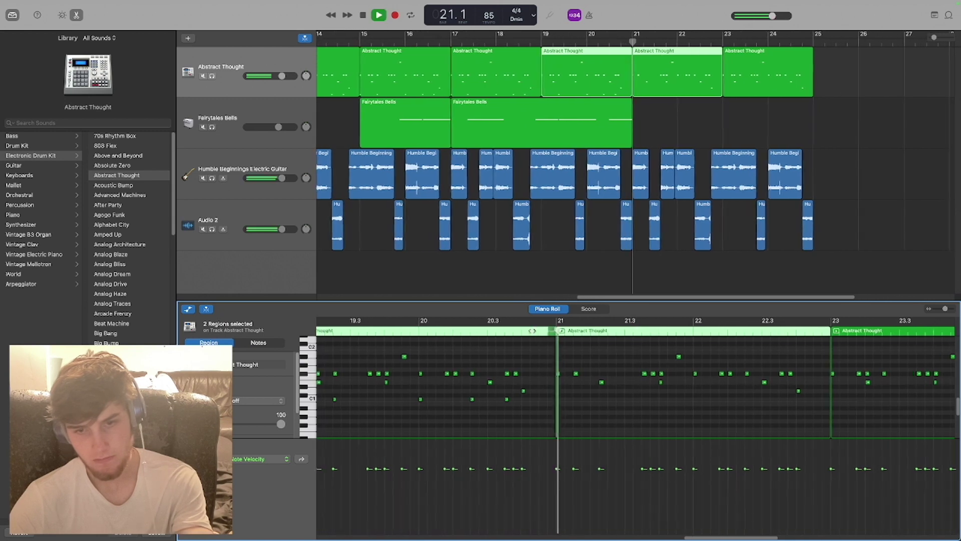
{"action": "left_click_drag", "start_coordinate": [633, 331], "coordinate": [605, 343]}
{"action": "left_click", "coordinate": [602, 382], "text": "super"}
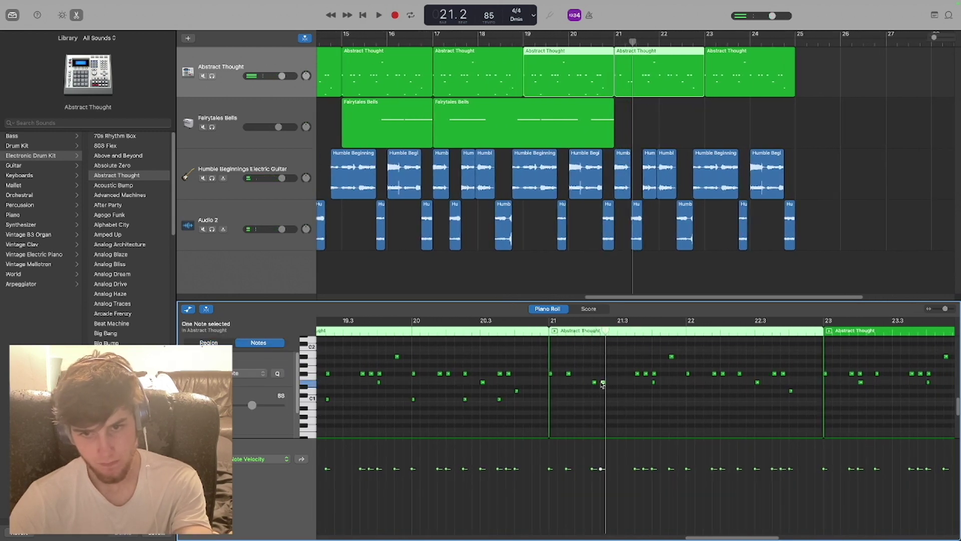
{"action": "key", "text": "space"}
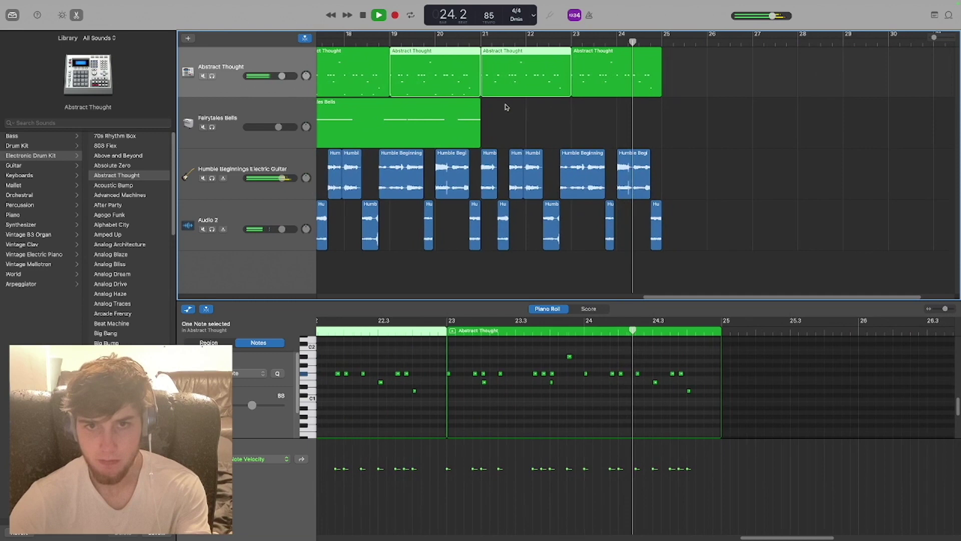
{"action": "key", "text": "space"}
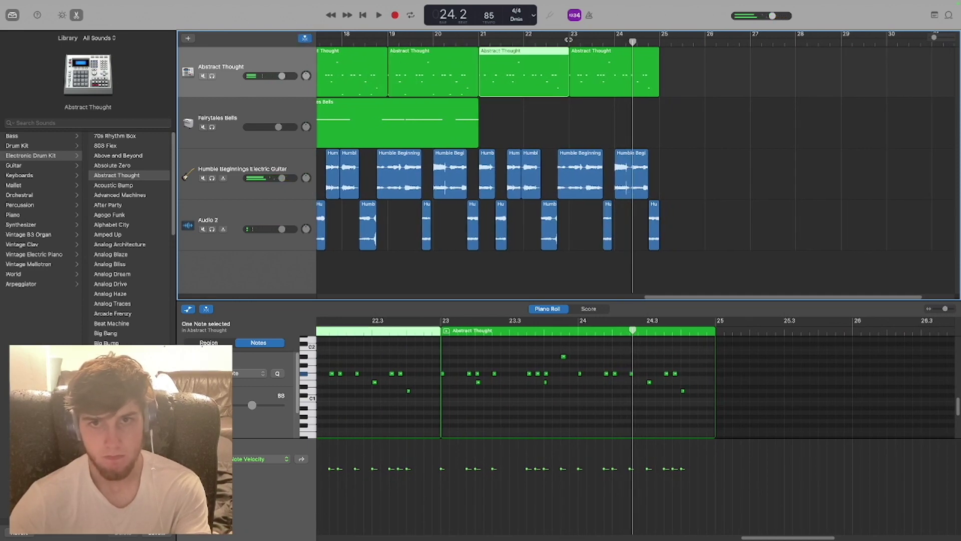
Paste a copy of the edited bar 21 drum region over the region at bar 23, and play from bar 21
{"action": "left_click", "coordinate": [569, 40]}
{"action": "key", "text": "super+v"}
{"action": "left_click", "coordinate": [485, 43]}
{"action": "key", "text": "space"}
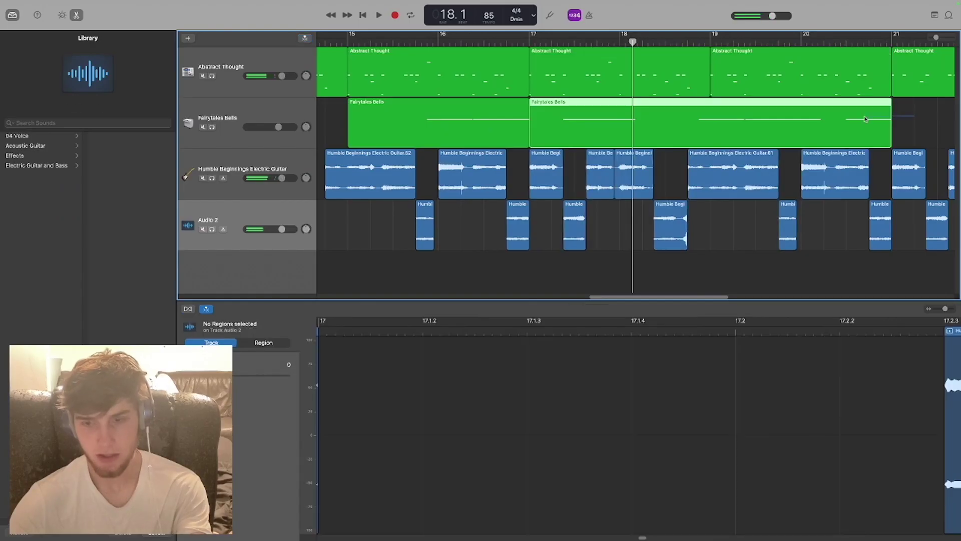
Undo the deletion of the Fairytales Bells region at bar 17, and copy the regions of bars 17 to 21 on all tracks to bar 25
{"action": "key", "text": "Up"}
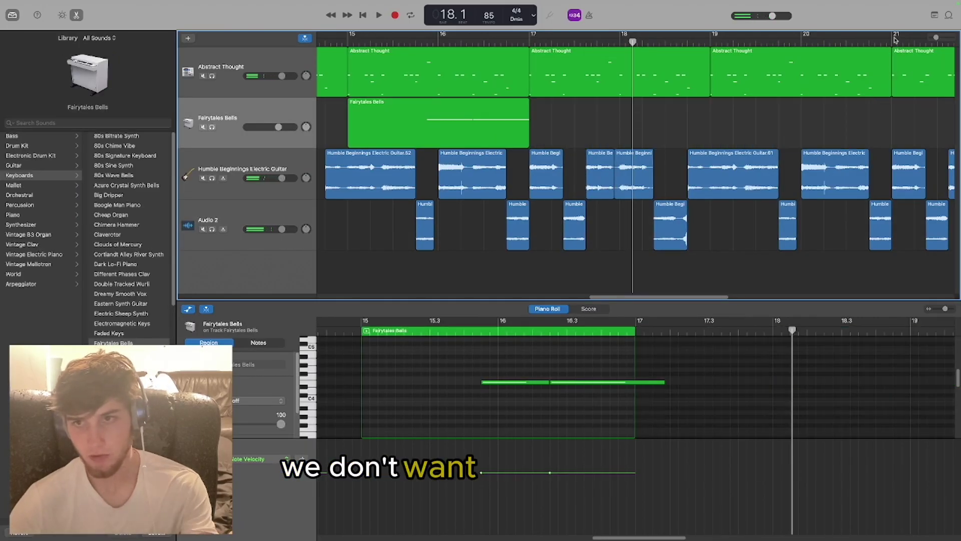
{"action": "key", "text": "super+z"}
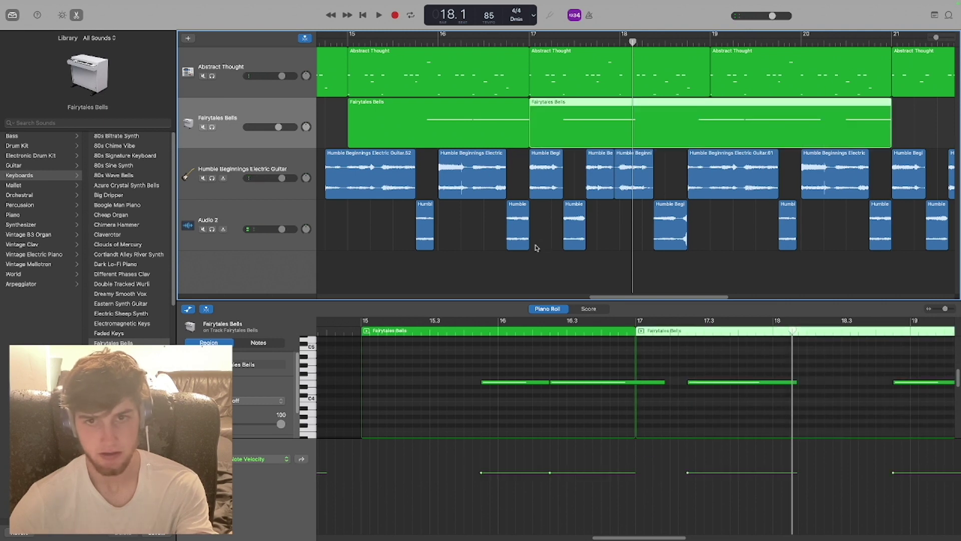
{"action": "left_click_drag", "start_coordinate": [871, 75], "coordinate": [871, 75]}
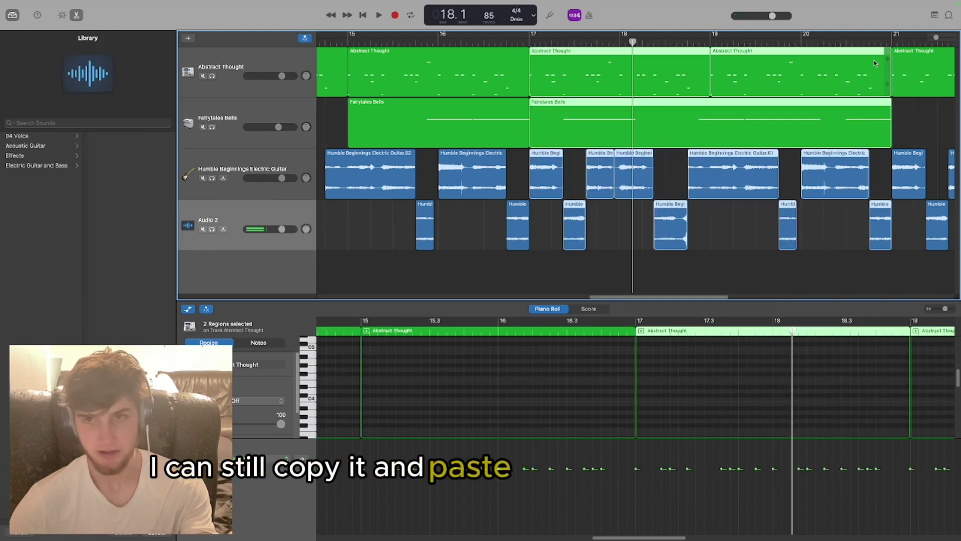
{"action": "left_click", "coordinate": [870, 41]}
{"action": "key", "text": "space"}
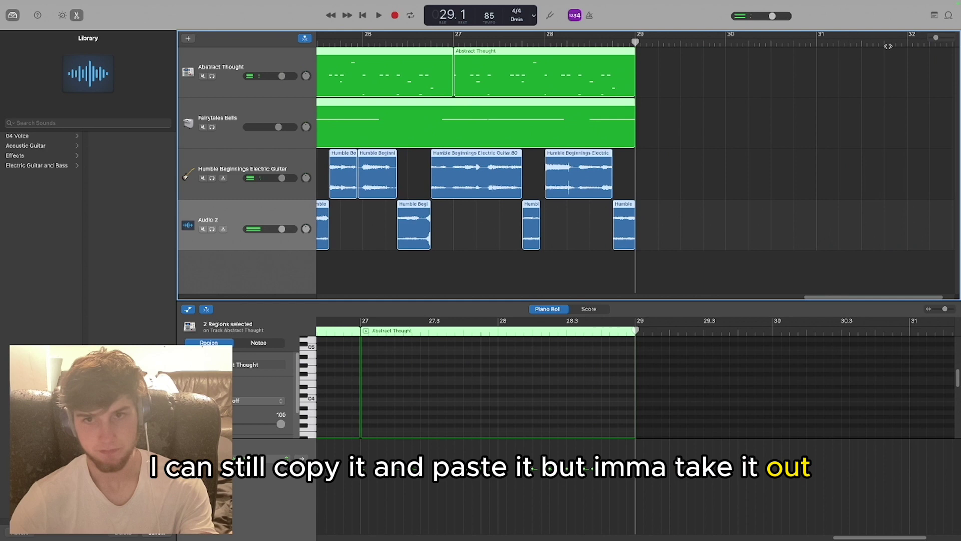
Delete the Fairytales Bells region in bars 25 to 29
{"action": "left_click", "coordinate": [683, 155]}
{"action": "left_click", "coordinate": [600, 125]}
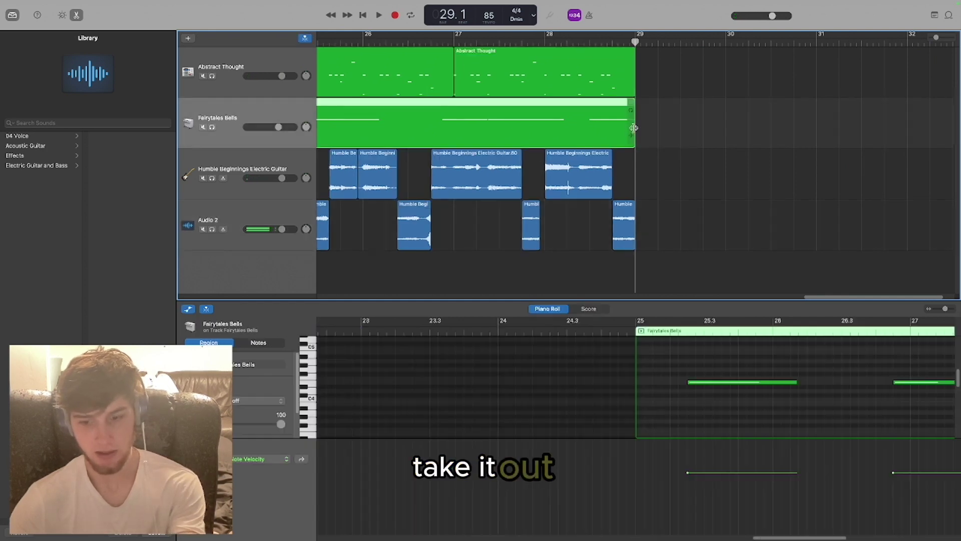
{"action": "key", "text": "Delete"}
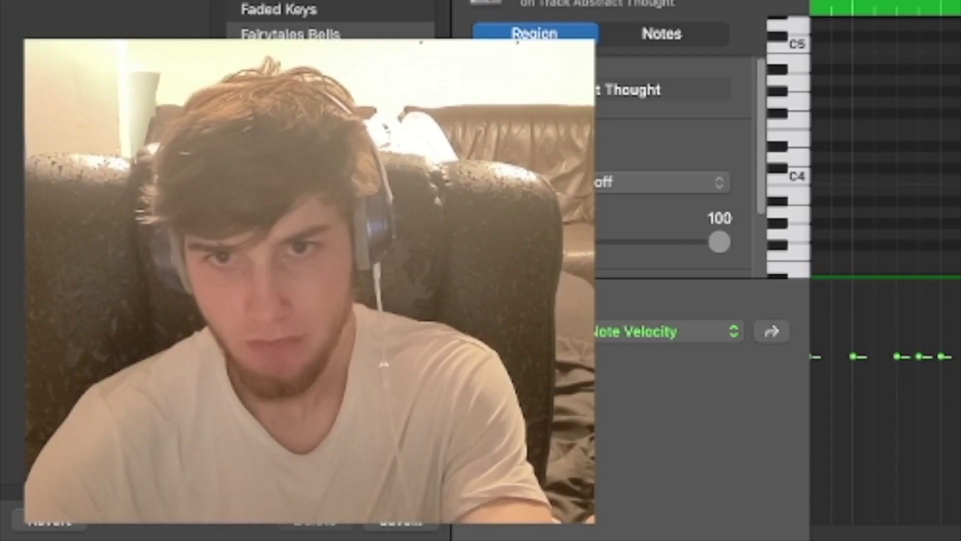
{"action": "left_click", "coordinate": [551, 125]}
Select the guitar chops in bars 33 to 37 and lower their transposition to -12
{"action": "left_click", "coordinate": [526, 228]}
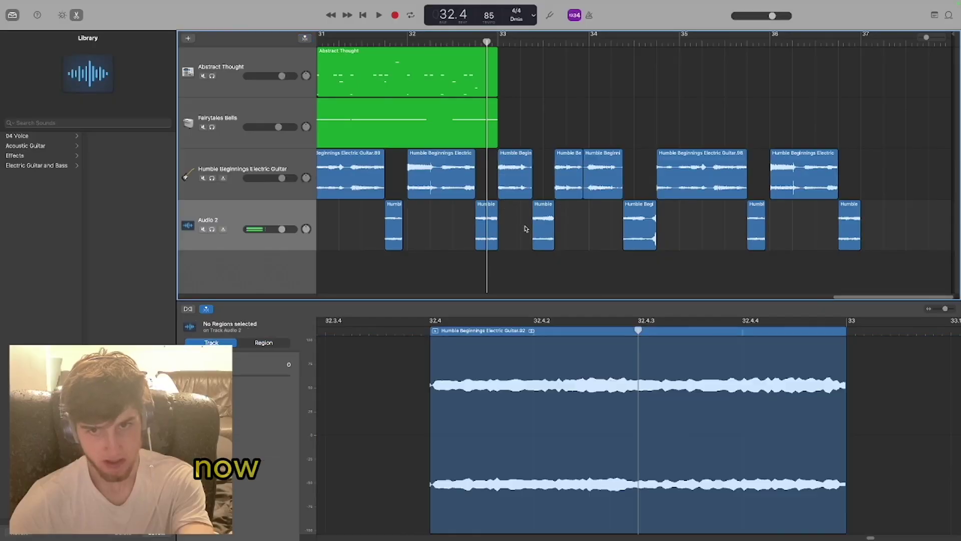
{"action": "left_click_drag", "start_coordinate": [526, 229], "coordinate": [859, 167]}
{"action": "left_click_drag", "start_coordinate": [237, 458], "coordinate": [212, 458]}
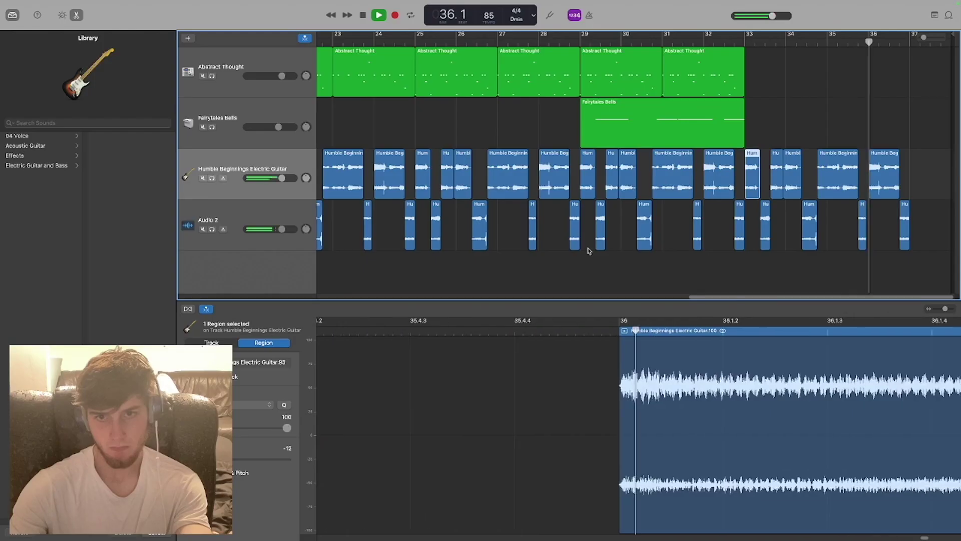
Copy the drum, bells and guitar regions of bars 29 to 33 and paste them at bar 37
{"action": "mouse_move", "coordinate": [587, 248]}
{"action": "left_mouse_down"}
{"action": "mouse_move", "coordinate": [636, 163]}
{"action": "mouse_move", "coordinate": [745, 74]}
{"action": "left_mouse_up"}
{"action": "key", "text": "super+c"}
{"action": "key", "text": "super+v"}
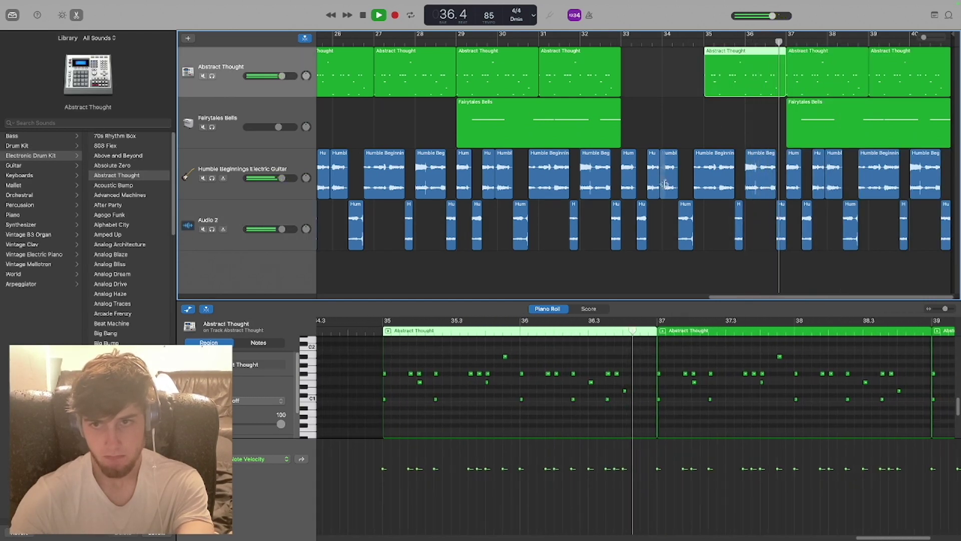
Reselect the chops between bars 33 and 37, try transposition values of -4 and -12, and play them from bar 33
{"action": "left_click_drag", "start_coordinate": [631, 141], "coordinate": [782, 235]}
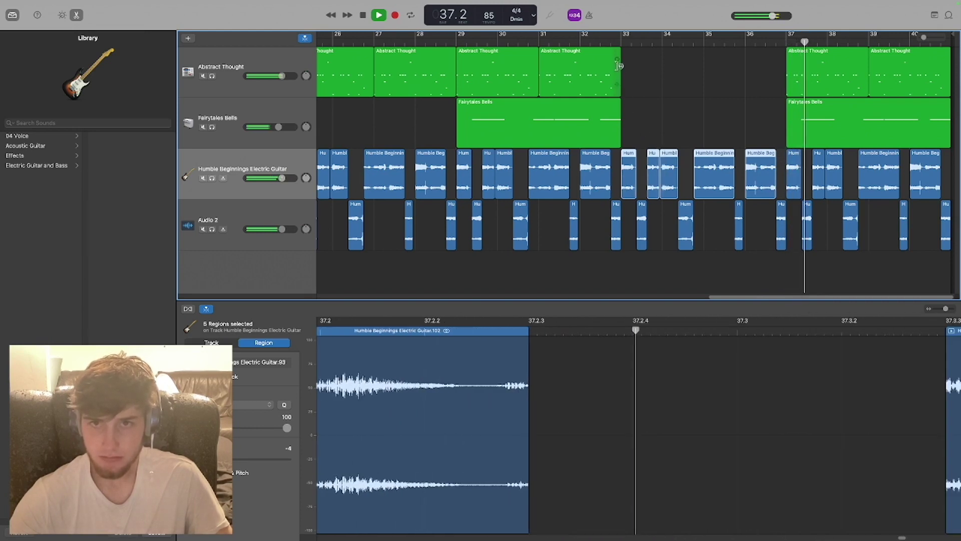
{"action": "key", "text": "space"}
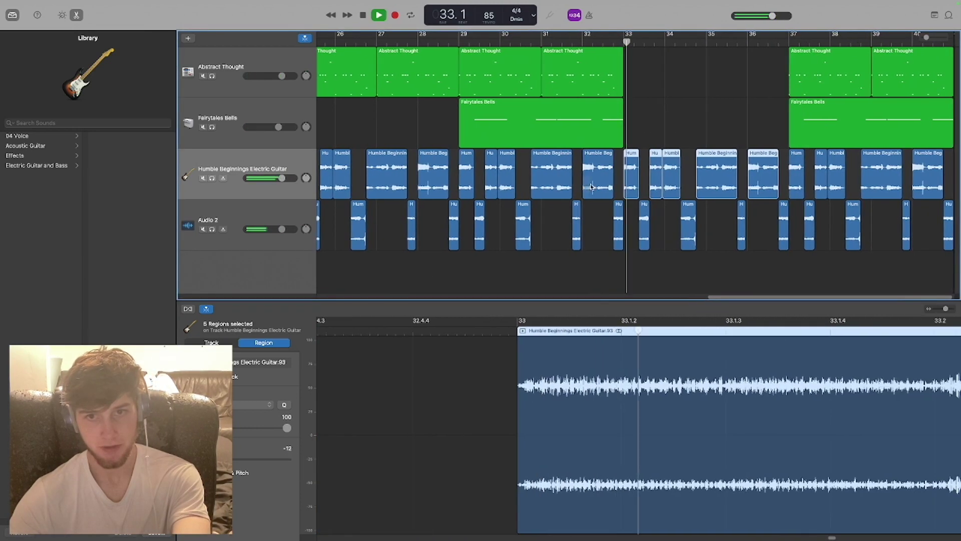
{"action": "key", "text": "space"}
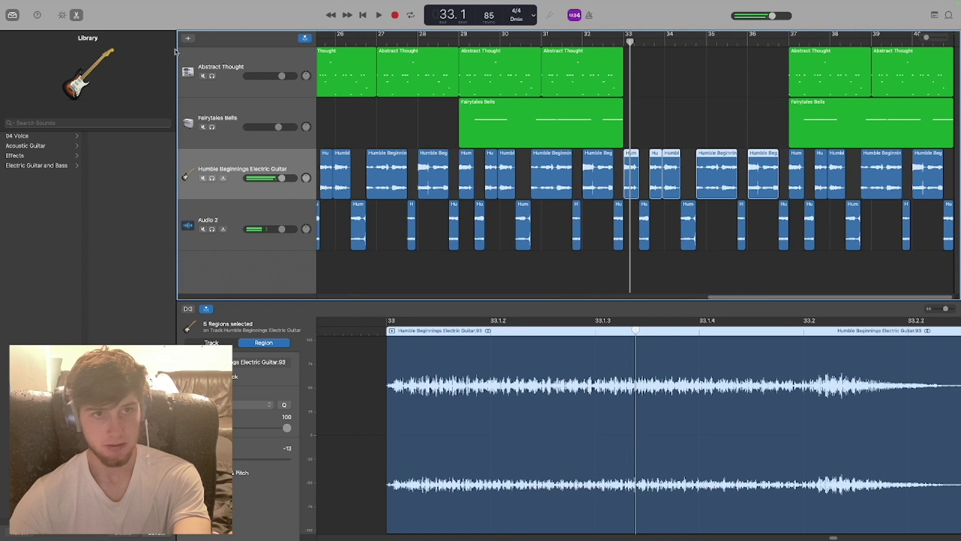
Create two new audio tracks and place the transposed guitar chops from bars 33 to 37 on them
{"action": "left_click", "coordinate": [188, 39]}
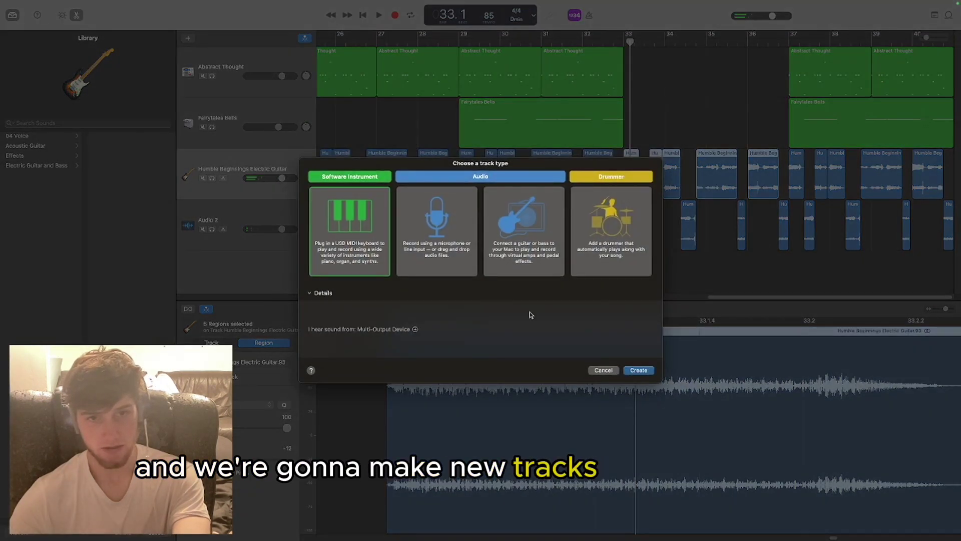
{"action": "left_click", "coordinate": [636, 370]}
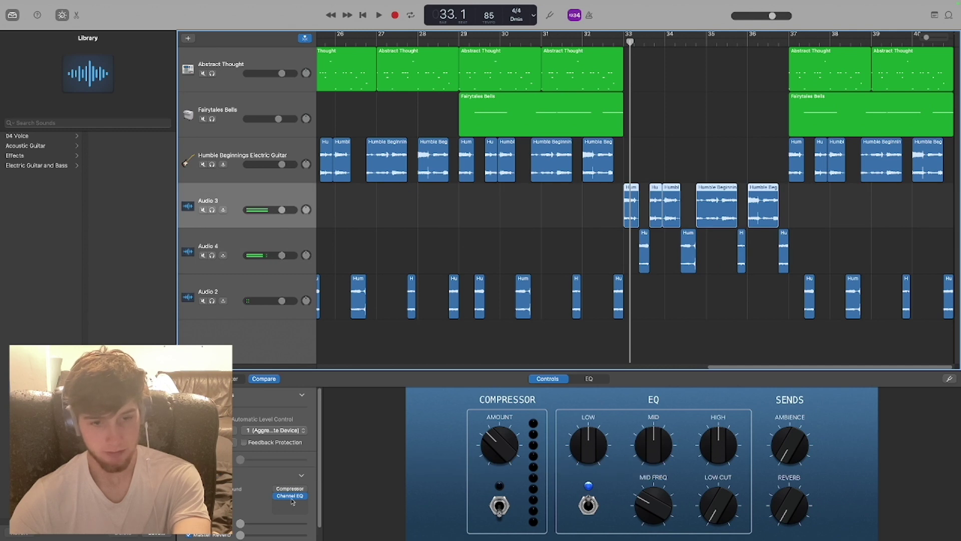
Try the Clean Up Guitar preset in Audio 3's Channel EQ and play into the bar 33 breakdown
{"action": "left_click", "coordinate": [290, 496]}
{"action": "key", "text": "space"}
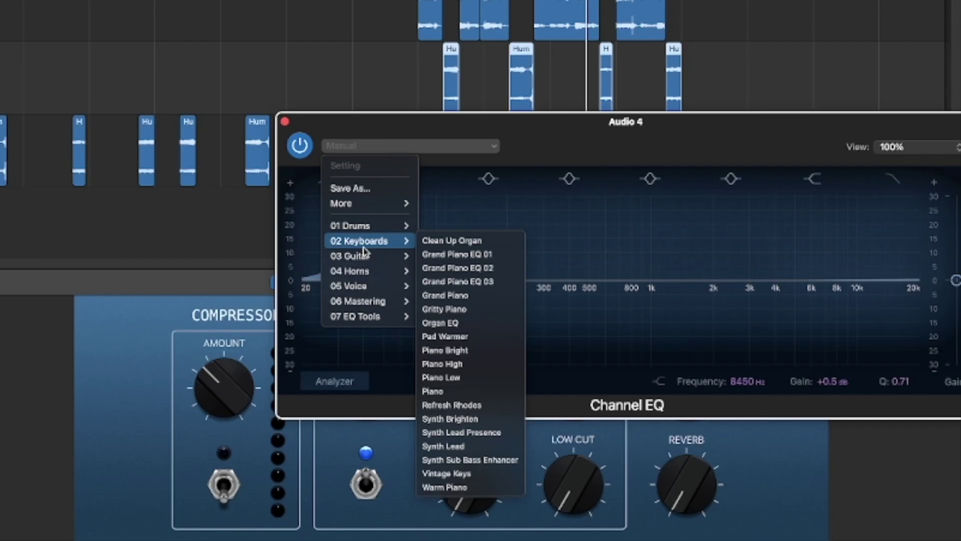
{"action": "mouse_move", "coordinate": [581, 362]}
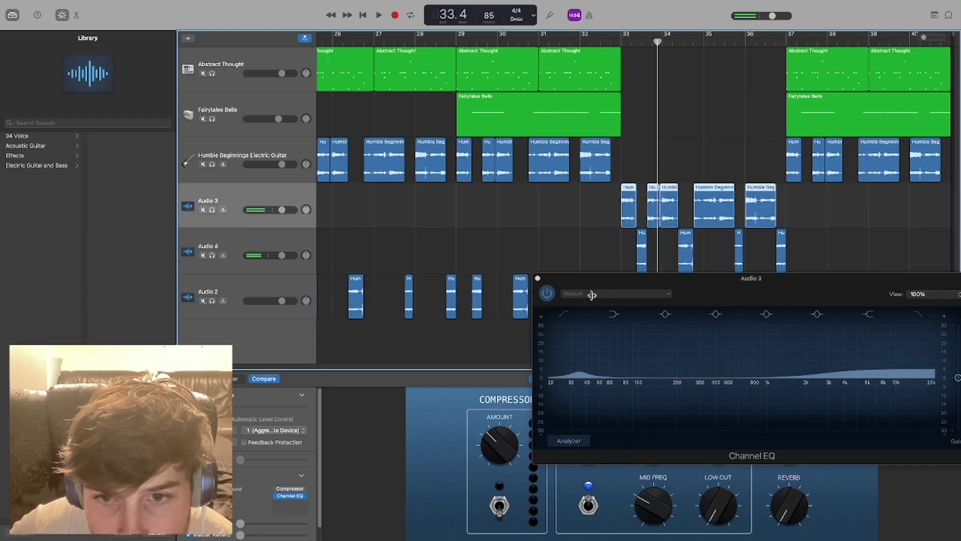
{"action": "left_click", "coordinate": [592, 295]}
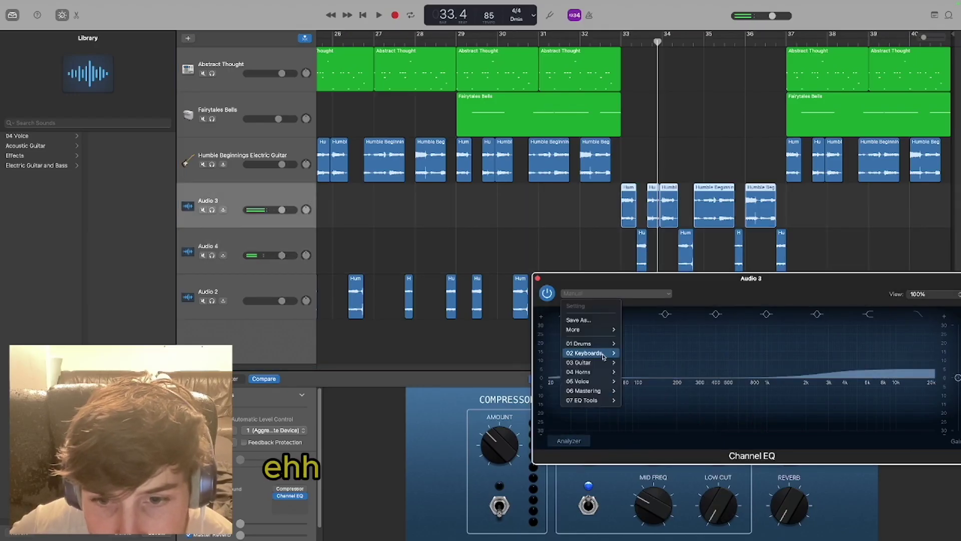
{"action": "mouse_move", "coordinate": [604, 368]}
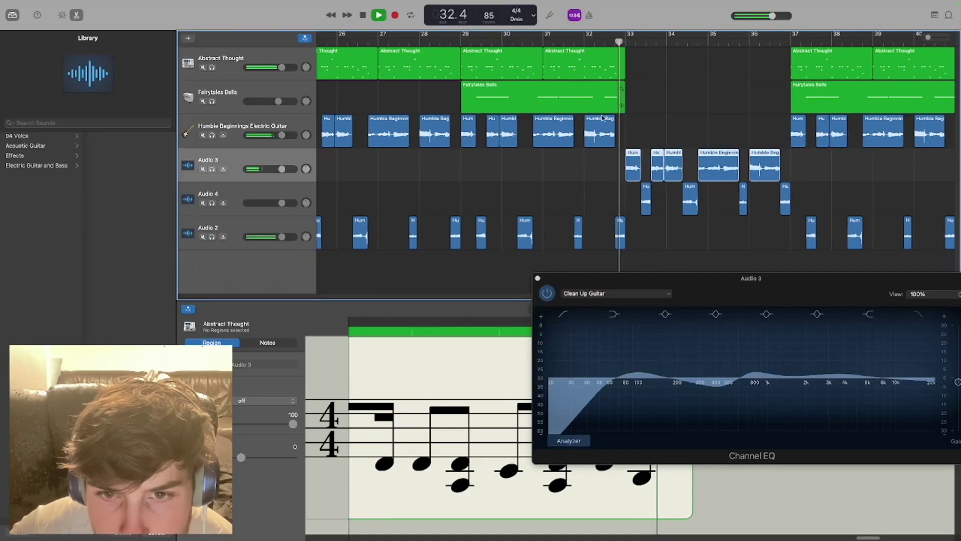
{"action": "left_click", "coordinate": [538, 279]}
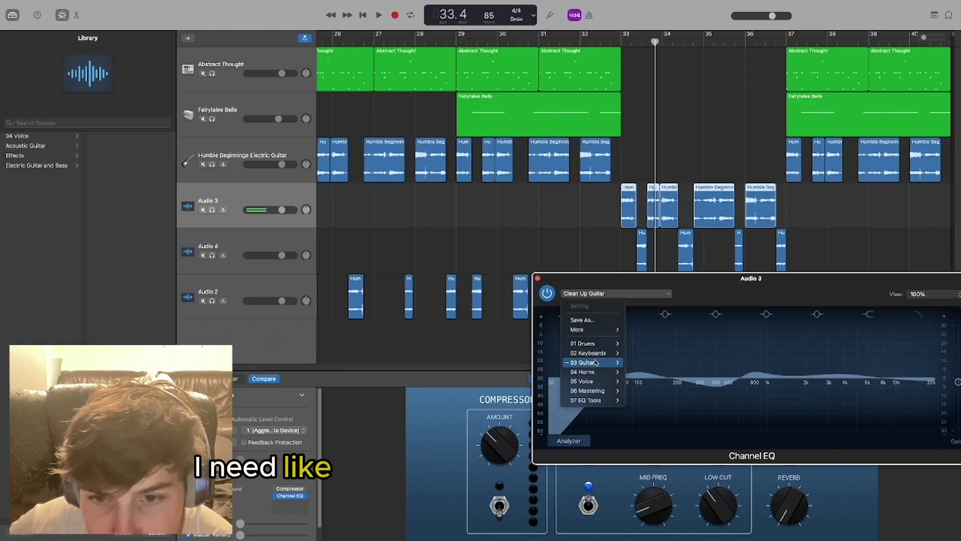
Try the Low Focus Guitar preset in Audio 3's Channel EQ and play the breakdown
{"action": "mouse_move", "coordinate": [609, 364]}
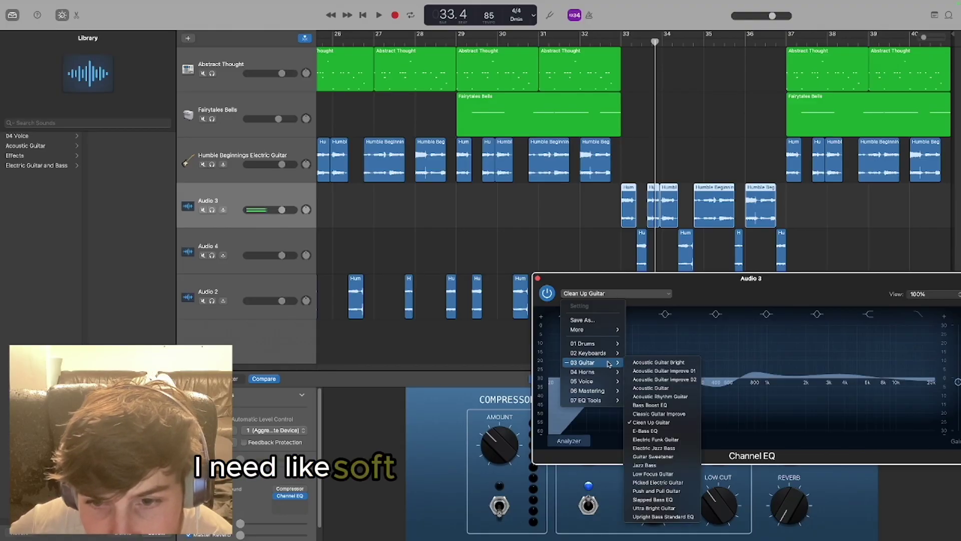
{"action": "left_click", "coordinate": [661, 473]}
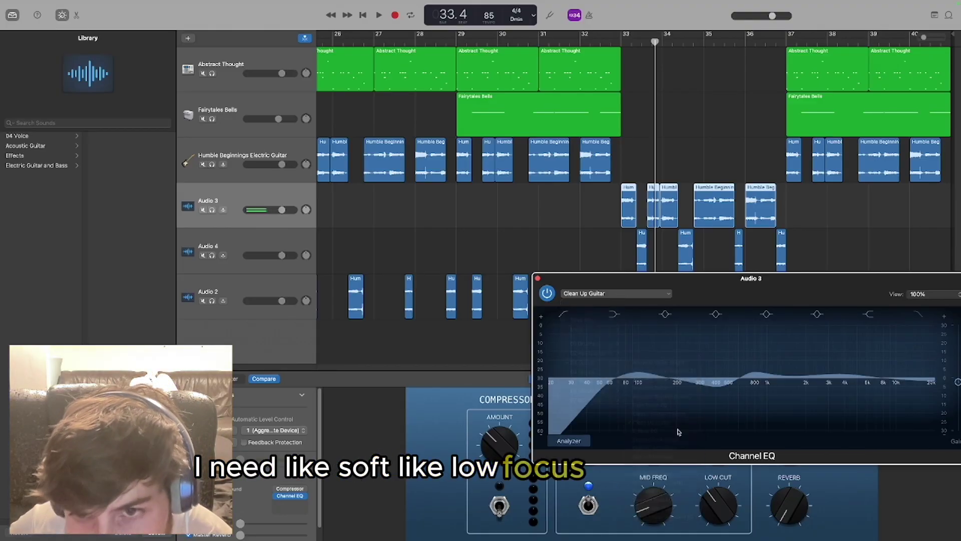
{"action": "key", "text": "space"}
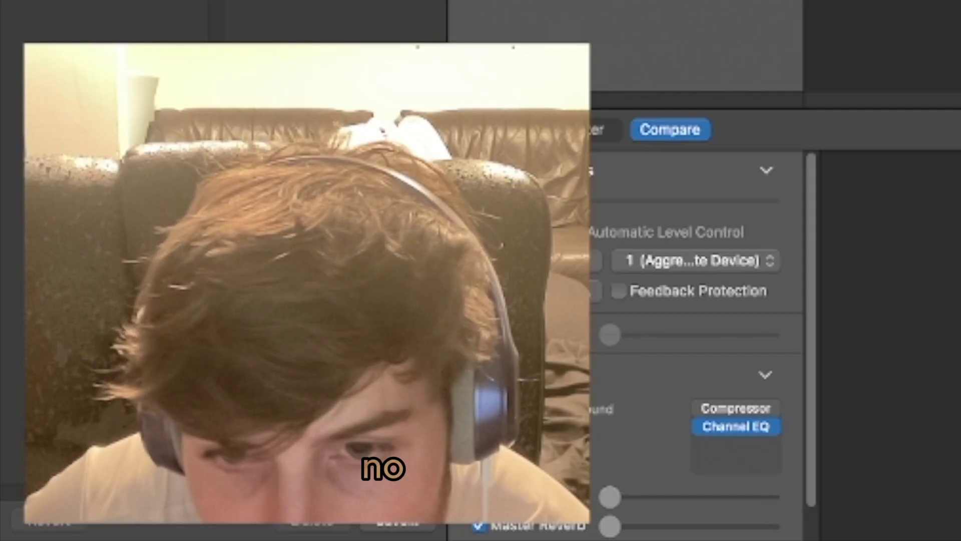
Set Audio 3's Channel EQ to the Guitar Sweetener preset
{"action": "left_click", "coordinate": [616, 294]}
{"action": "mouse_move", "coordinate": [600, 364]}
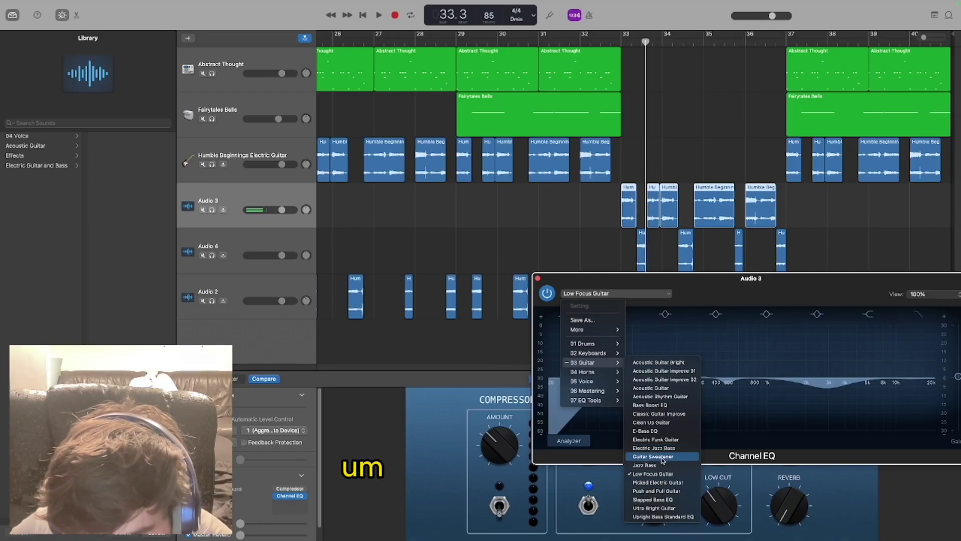
{"action": "left_click", "coordinate": [653, 456]}
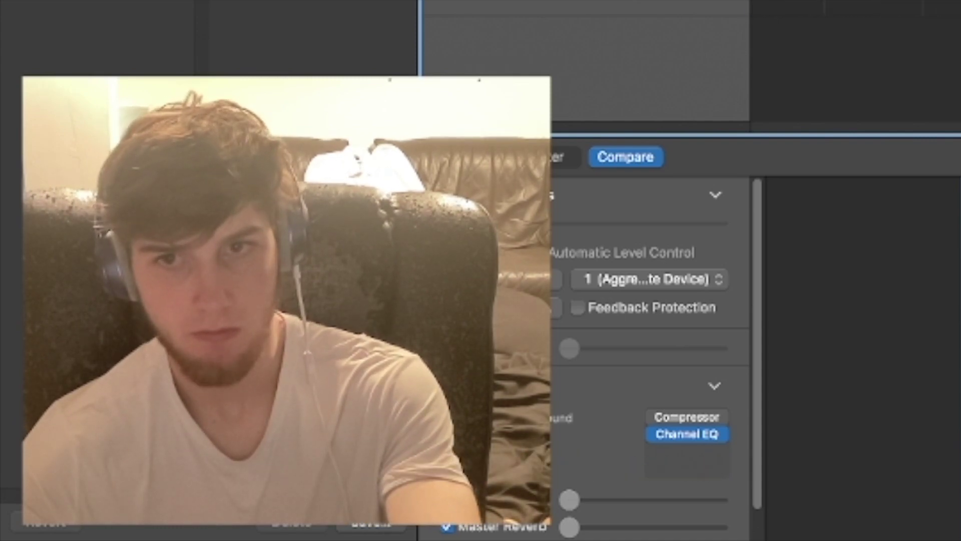
Lengthen the Audio 3 guitar chop at bar 33 to 2.3.0.0 and play the breakdown into bar 37
{"action": "left_click_drag", "start_coordinate": [689, 224], "coordinate": [948, 228]}
{"action": "key", "text": "space"}
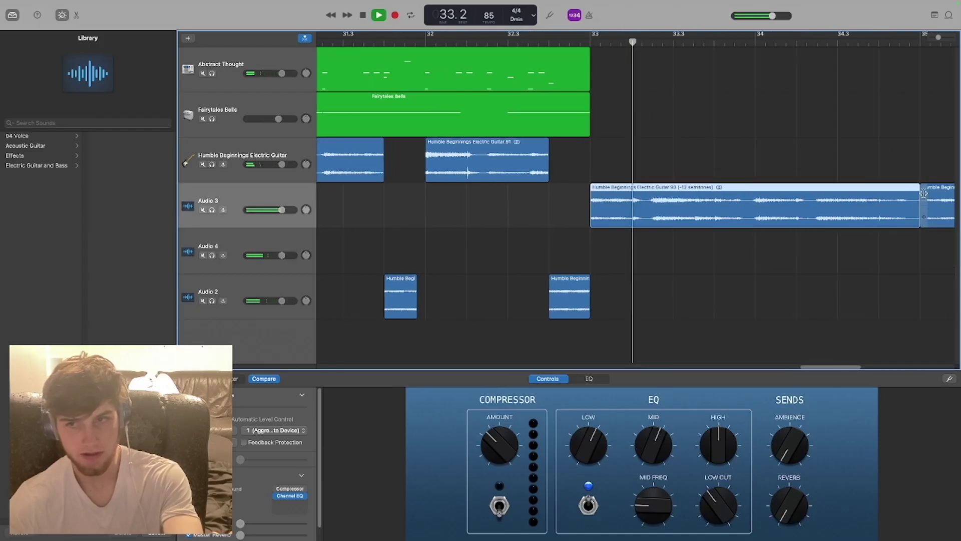
{"action": "left_click_drag", "start_coordinate": [905, 221], "coordinate": [913, 220]}
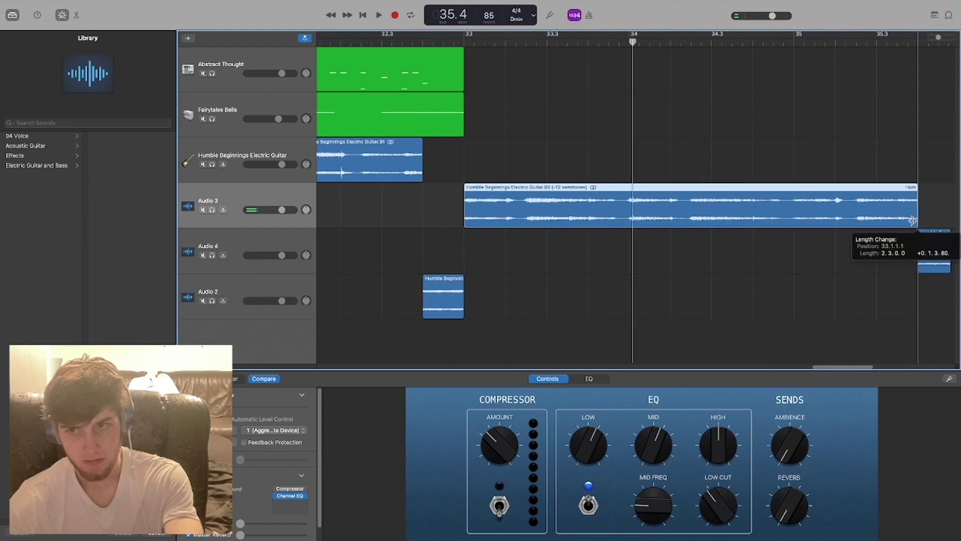
{"action": "key", "text": "space"}
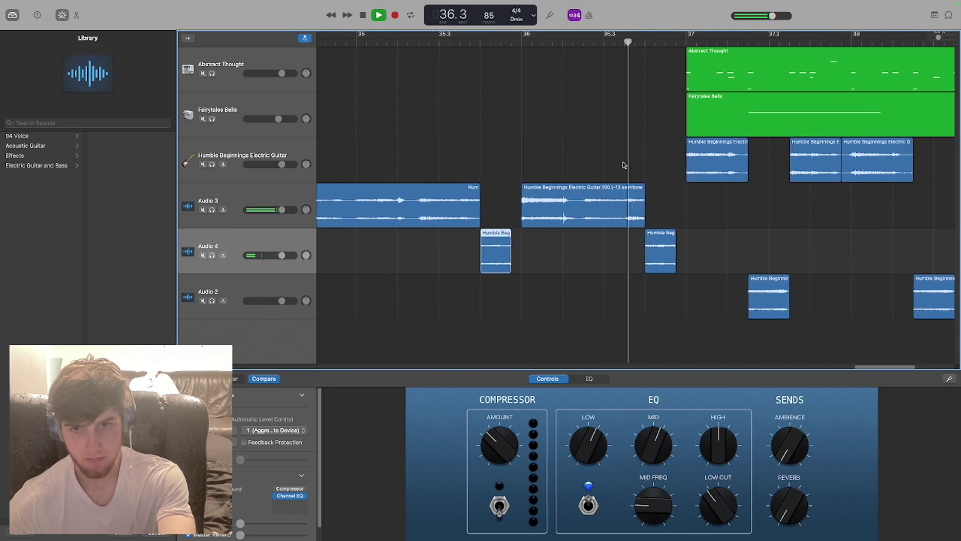
{"action": "key", "text": "space"}
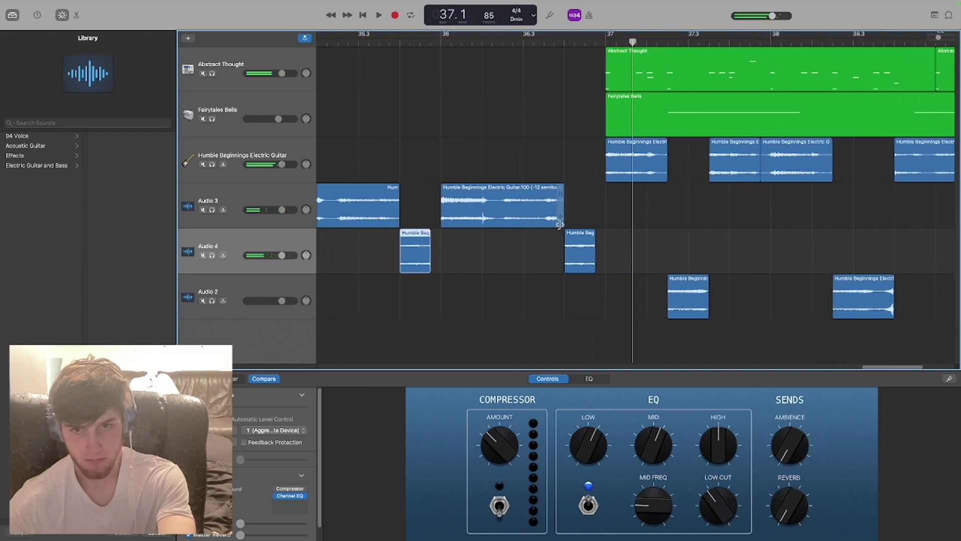
Automate volume dips on Audio 3 and Audio 4 where their last chops meet, just before bar 37
{"action": "key", "text": "a"}
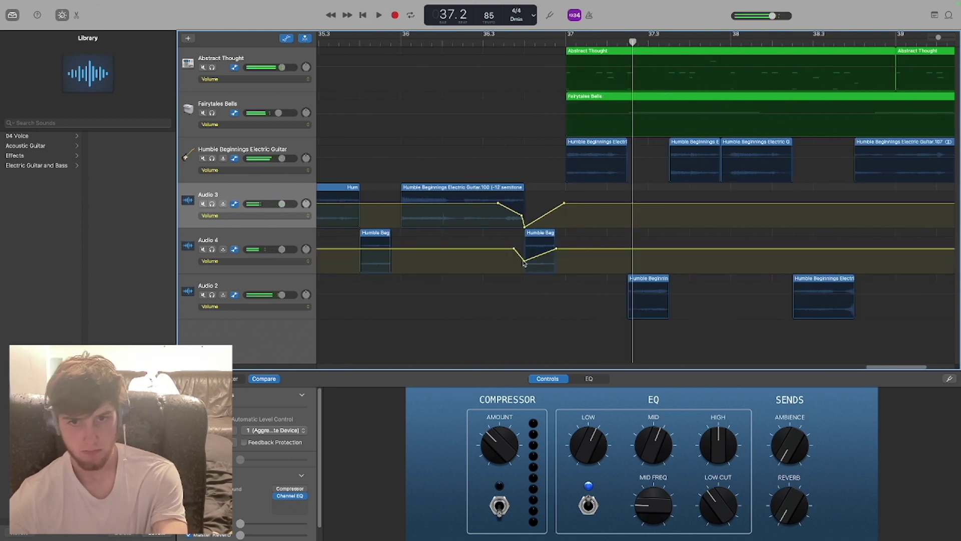
{"action": "left_click_drag", "start_coordinate": [525, 259], "coordinate": [524, 256]}
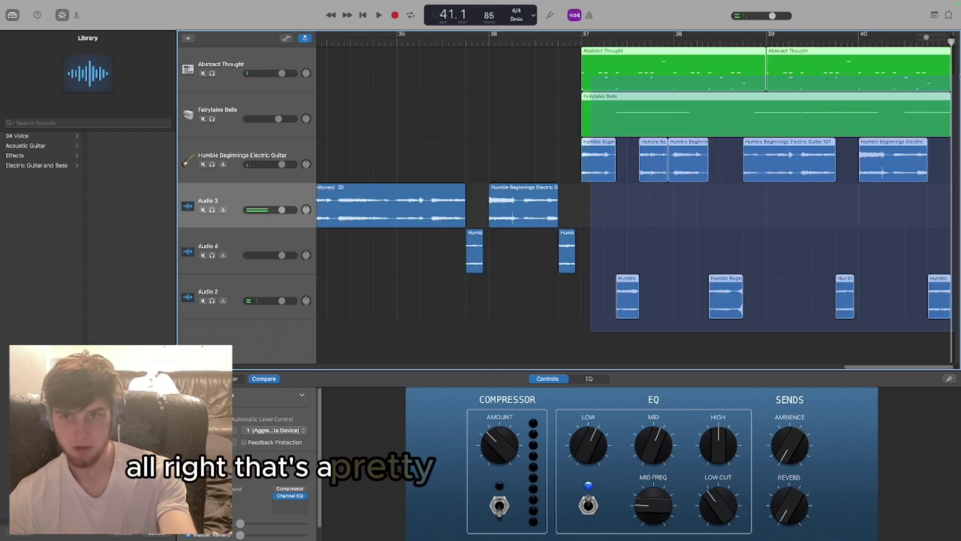
Select all drum, bells and guitar regions in bars 37 to 41 and duplicate them at bar 41
{"action": "left_click_drag", "start_coordinate": [960, 76], "coordinate": [932, 70]}
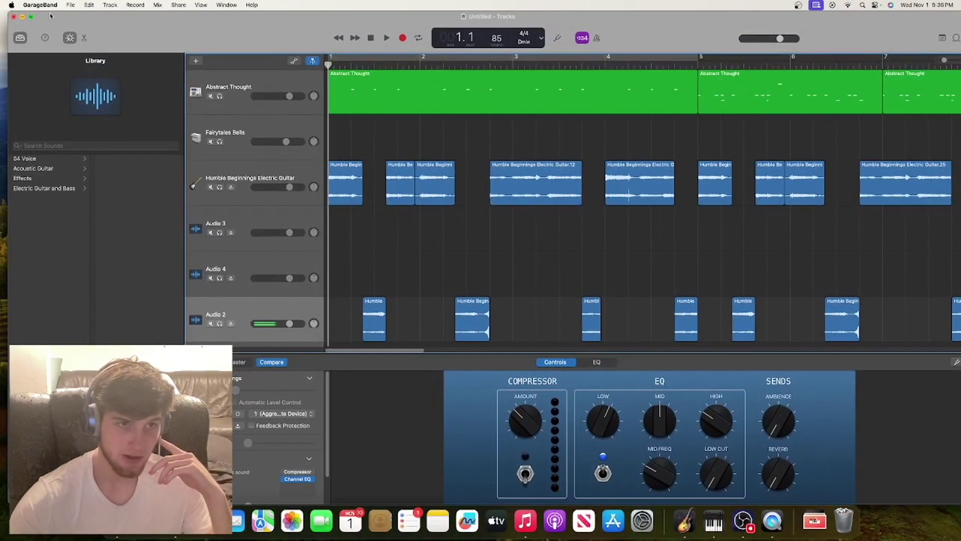
Reposition the project window and play the arrangement from its opening bars through bar 41
{"action": "left_click_drag", "start_coordinate": [183, 35], "coordinate": [353, 40]}
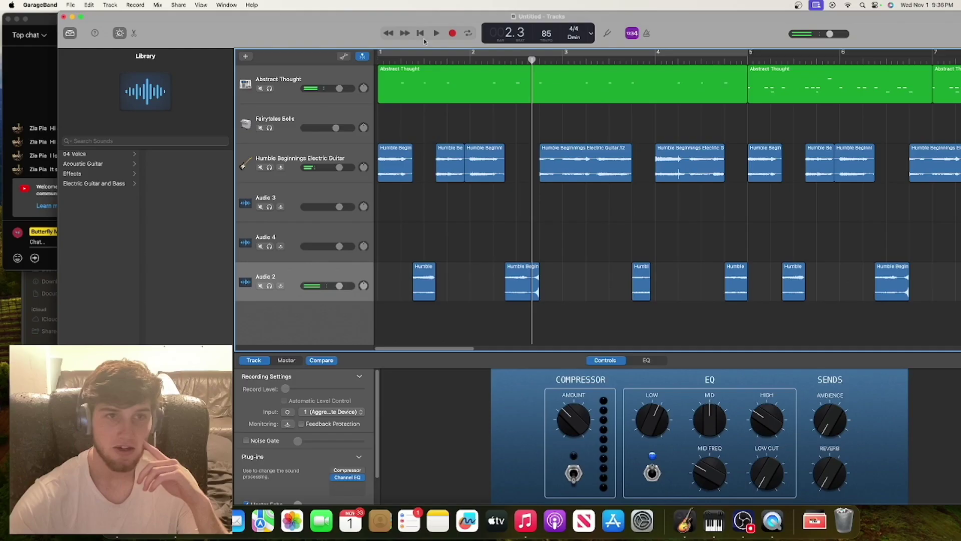
{"action": "left_click_drag", "start_coordinate": [223, 37], "coordinate": [165, 33]}
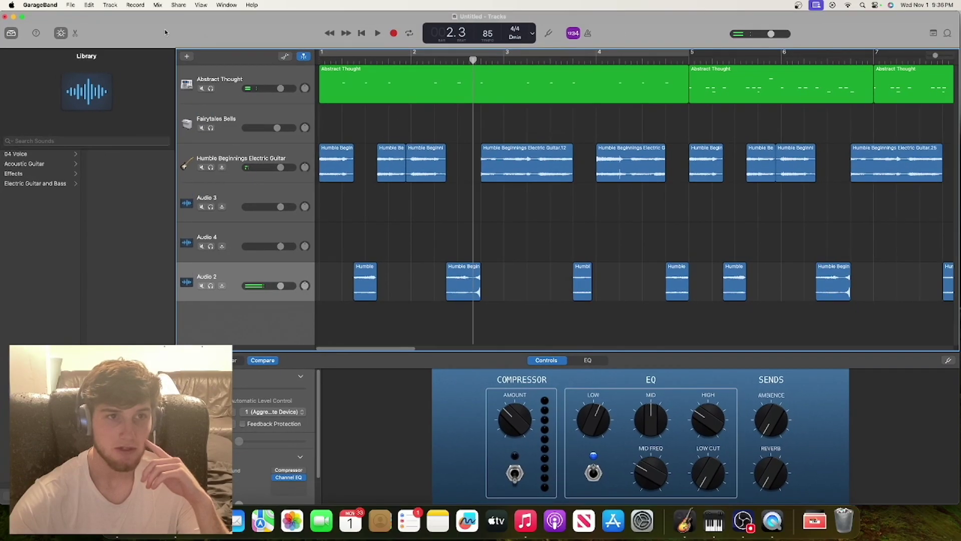
{"action": "left_click", "coordinate": [379, 34]}
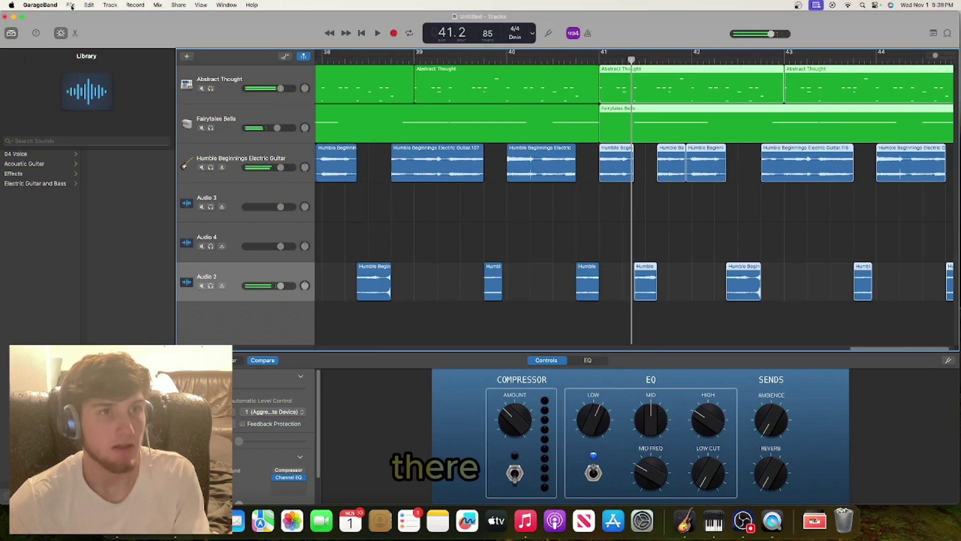
Start saving the project in the GarageBand folder
{"action": "left_click", "coordinate": [70, 5]}
{"action": "left_click", "coordinate": [92, 70]}
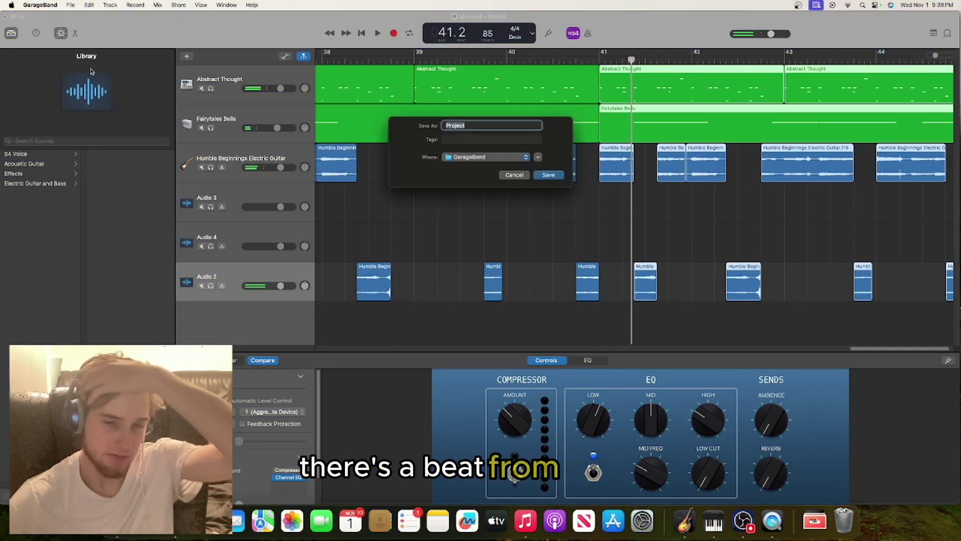